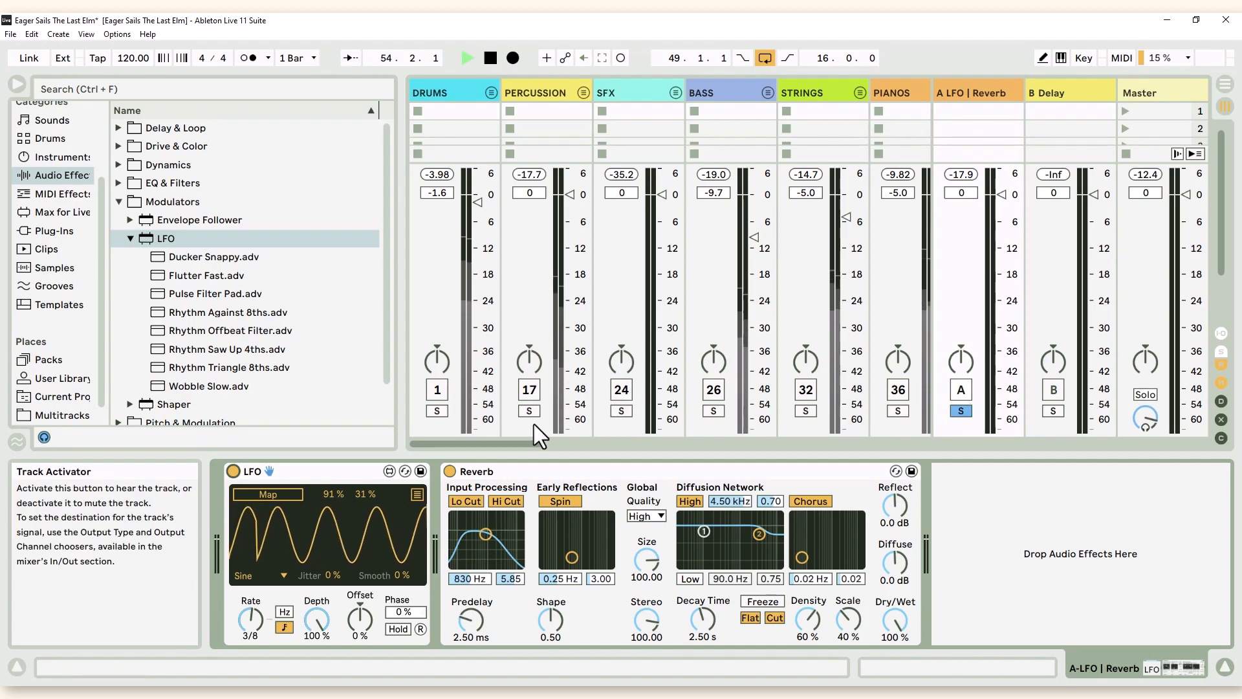
Solo the PERCUSSION track and deactivate the Reverb on return A, comparing the sound with the LFO off and on
{"action": "left_click", "coordinate": [529, 410]}
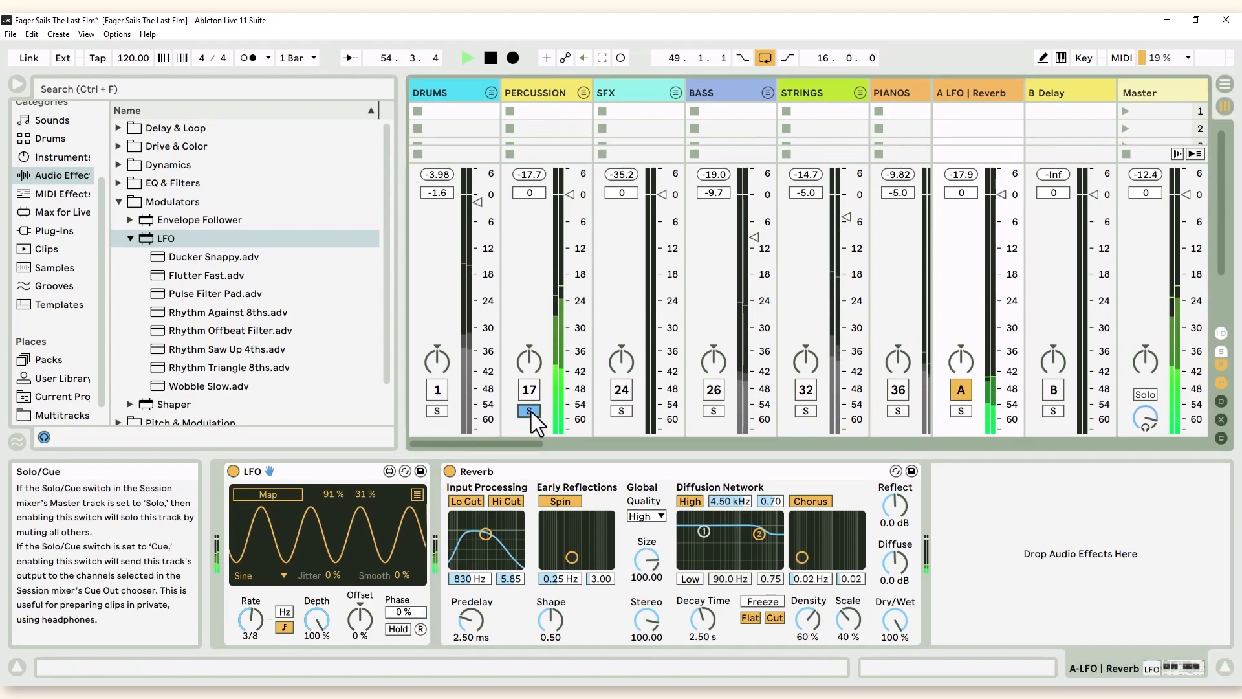
{"action": "left_click", "coordinate": [449, 470]}
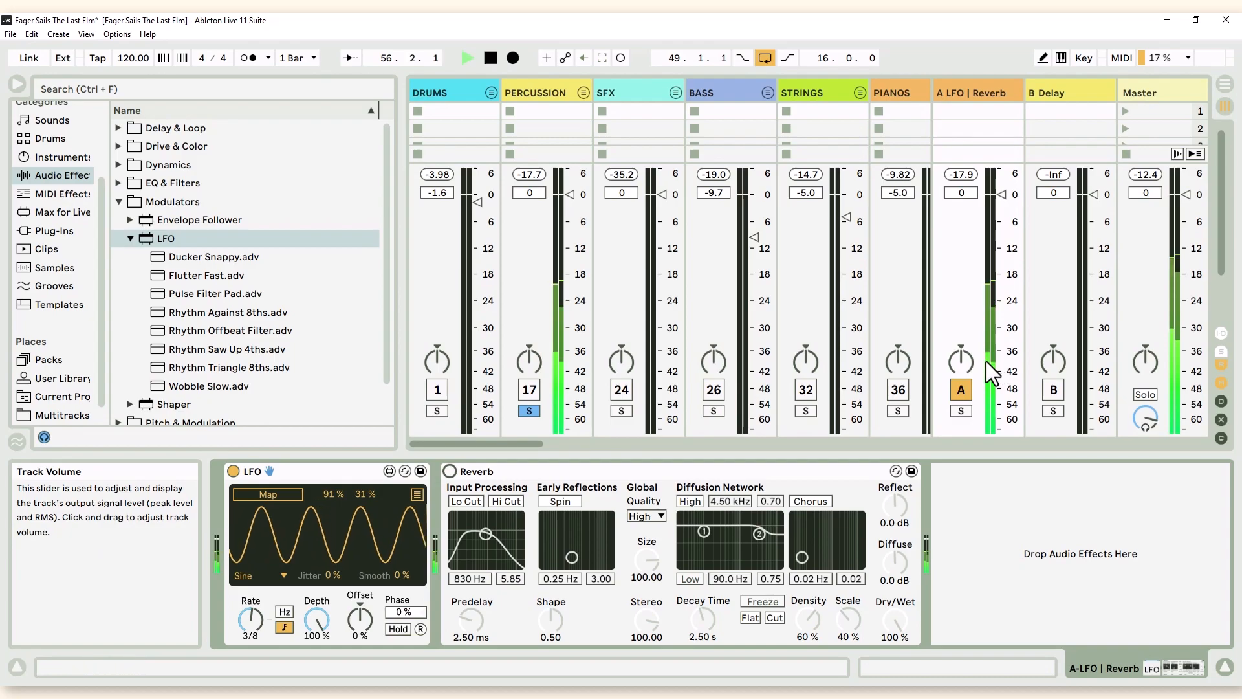
{"action": "left_click", "coordinate": [233, 471]}
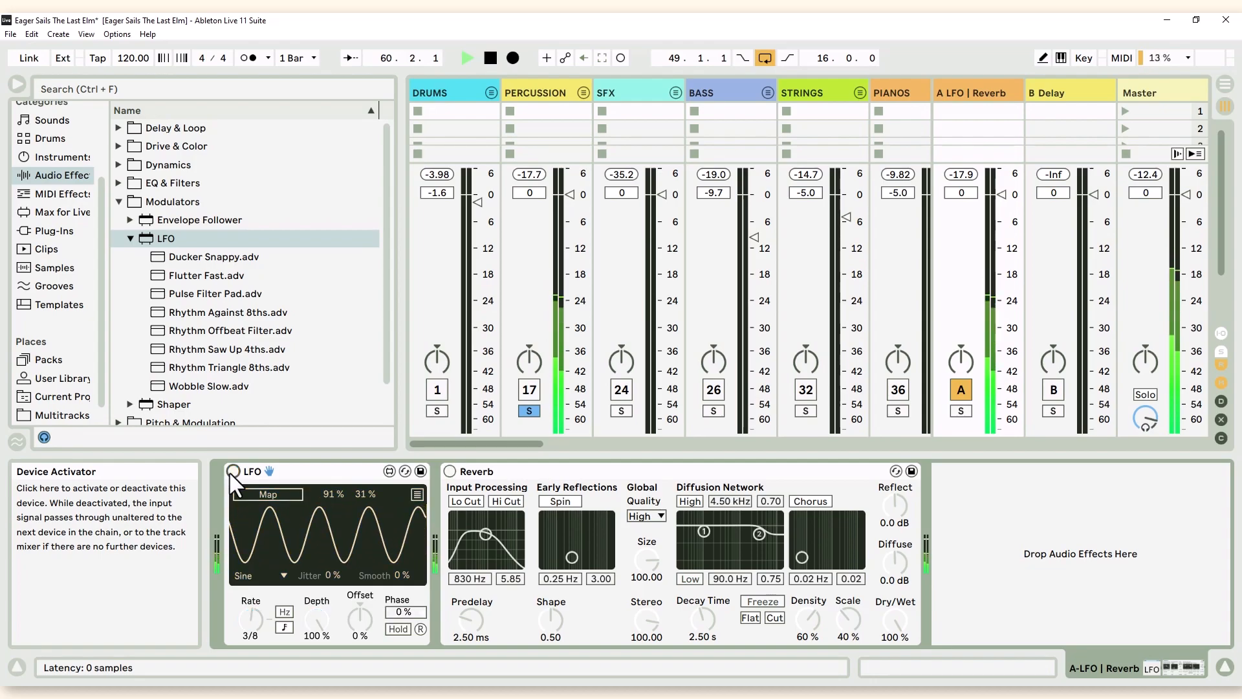
{"action": "left_click", "coordinate": [233, 471]}
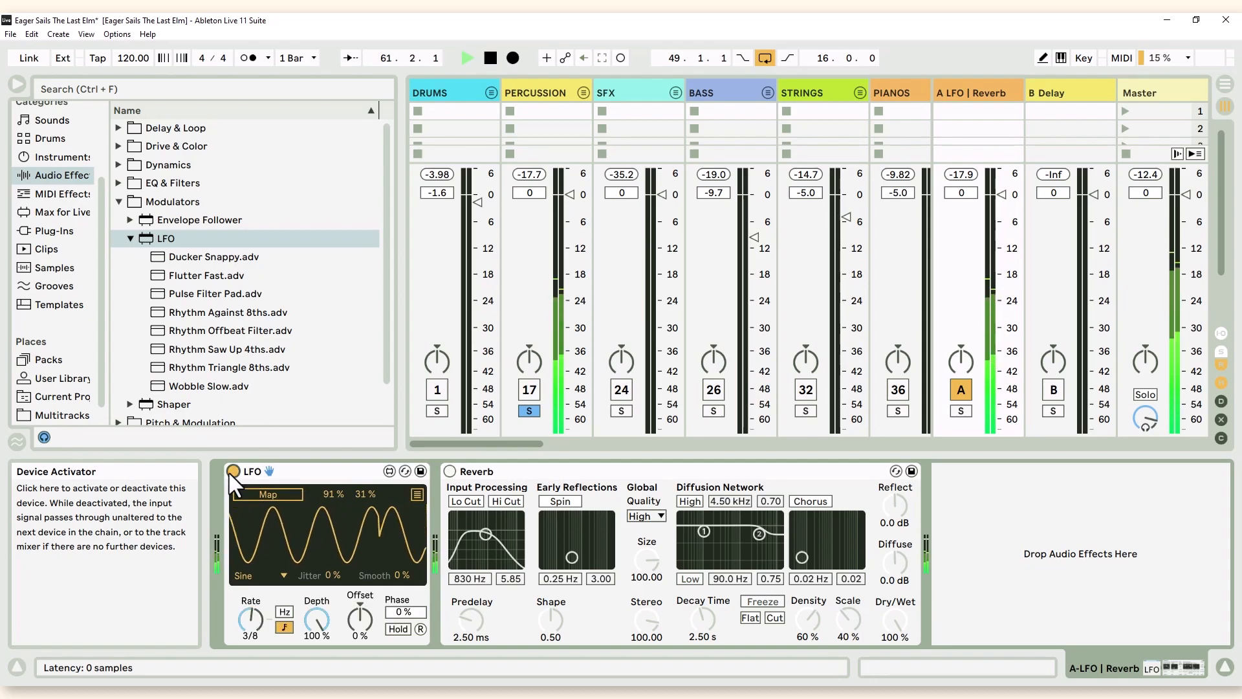
Set the LFO's Offset to 84 %, comparing the result with the LFO off and on
{"action": "left_click_drag", "start_coordinate": [360, 618], "coordinate": [360, 563]}
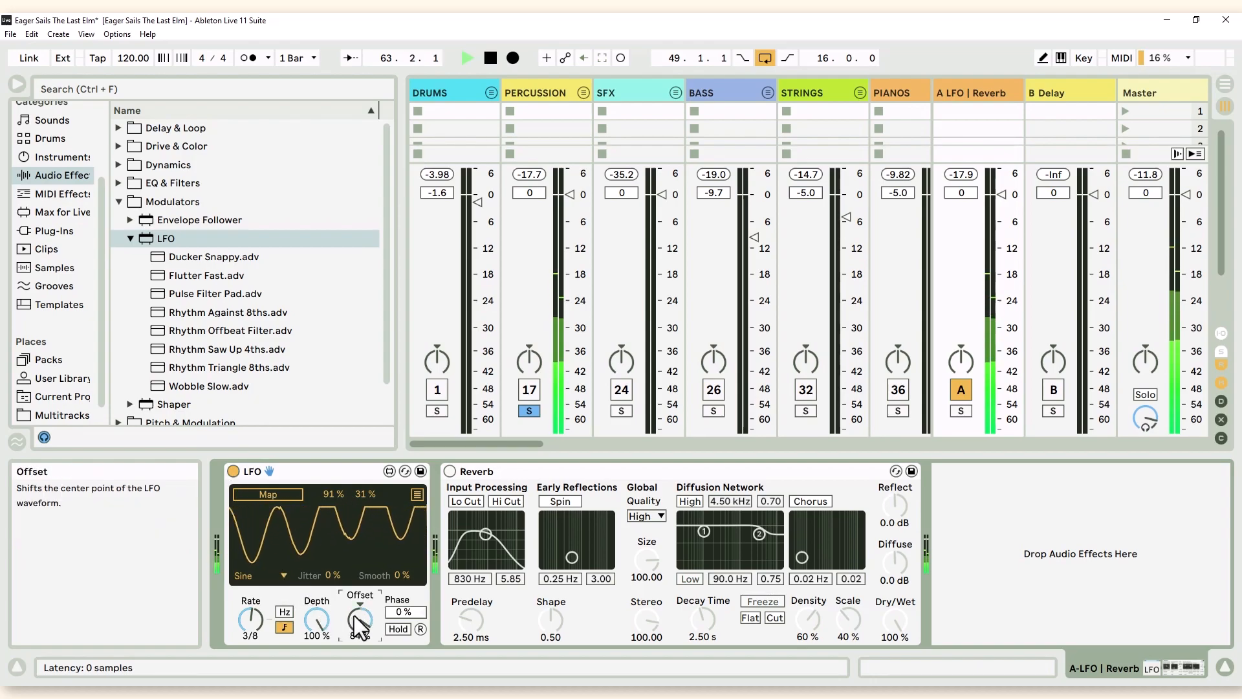
{"action": "left_click", "coordinate": [234, 474]}
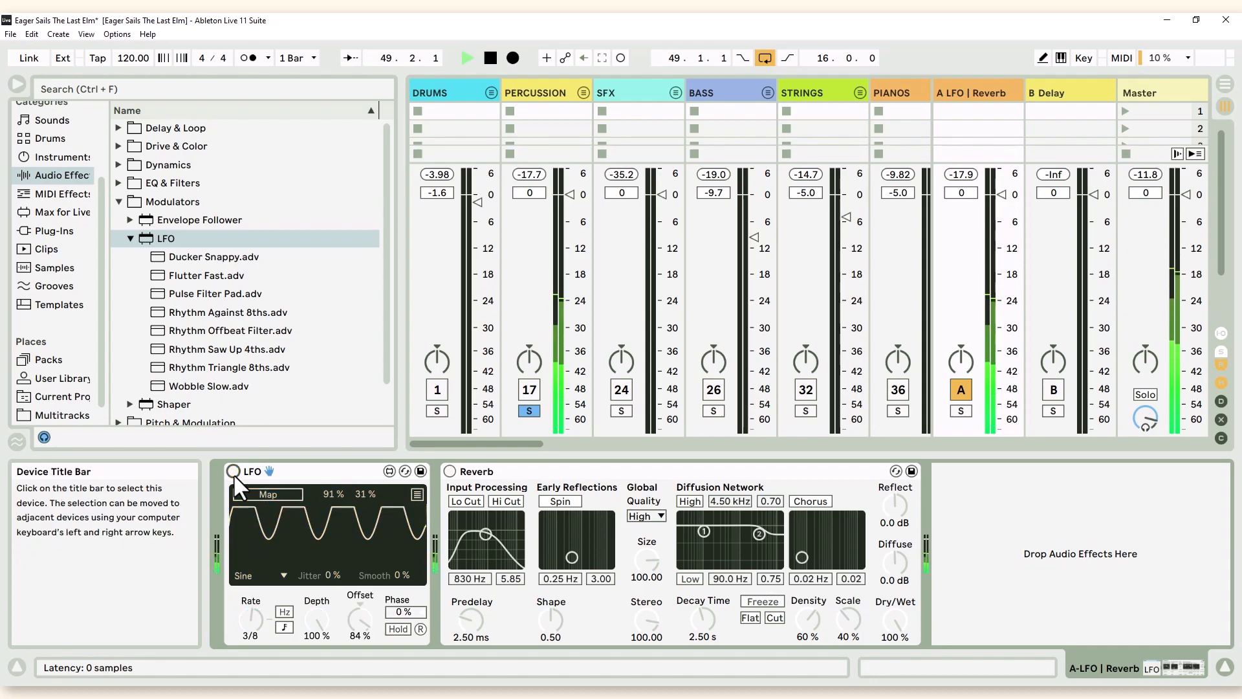
{"action": "left_click", "coordinate": [234, 474]}
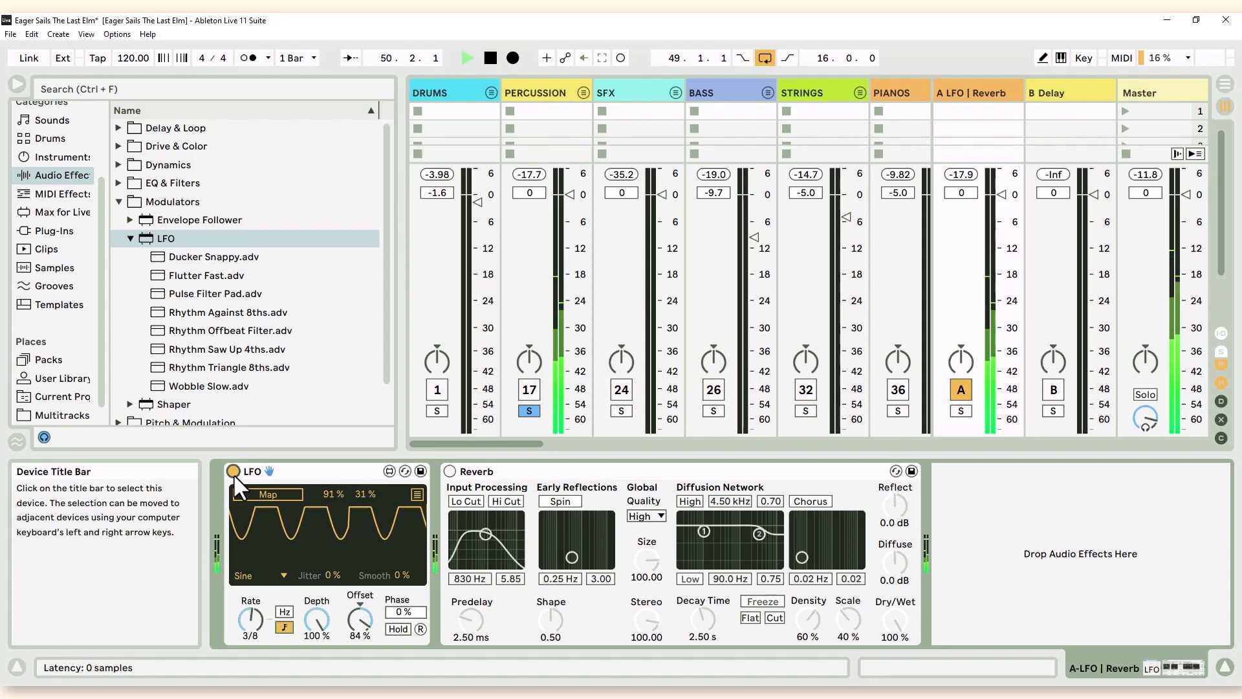
{"action": "left_click", "coordinate": [235, 474]}
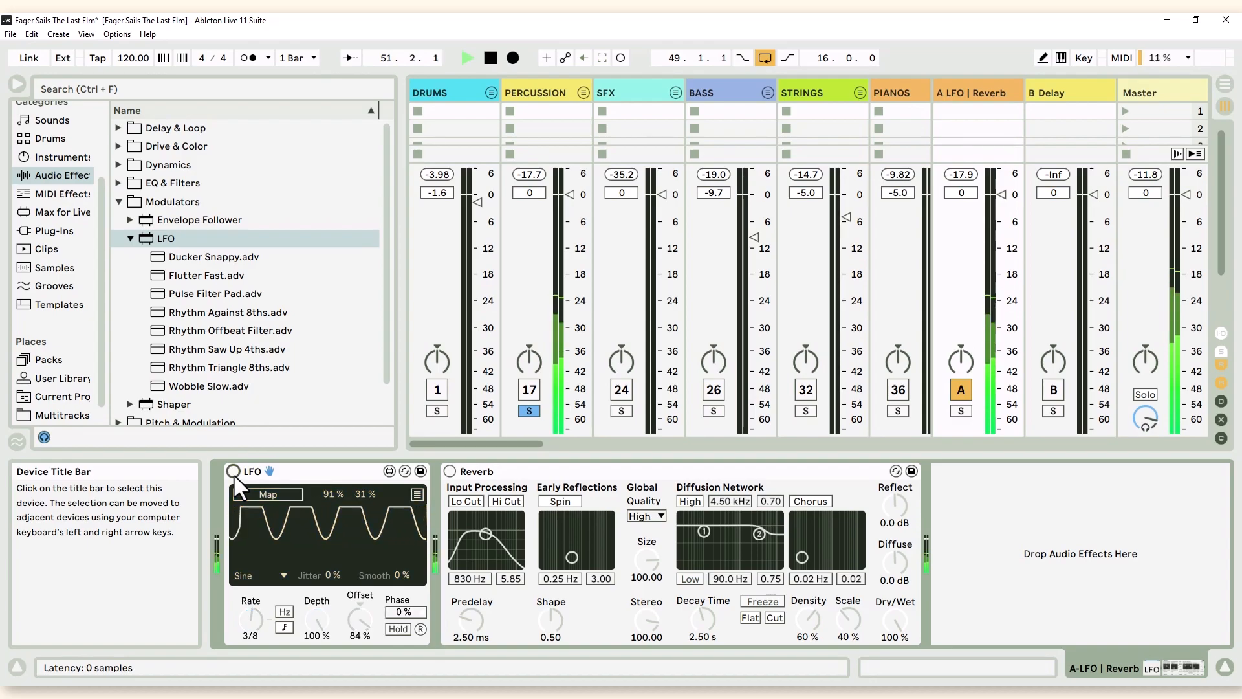
{"action": "left_click", "coordinate": [234, 473]}
Set the LFO's Min to 100 %, Jitter to 33 % and Max to 62 %
{"action": "left_click_drag", "start_coordinate": [316, 620], "coordinate": [317, 654]}
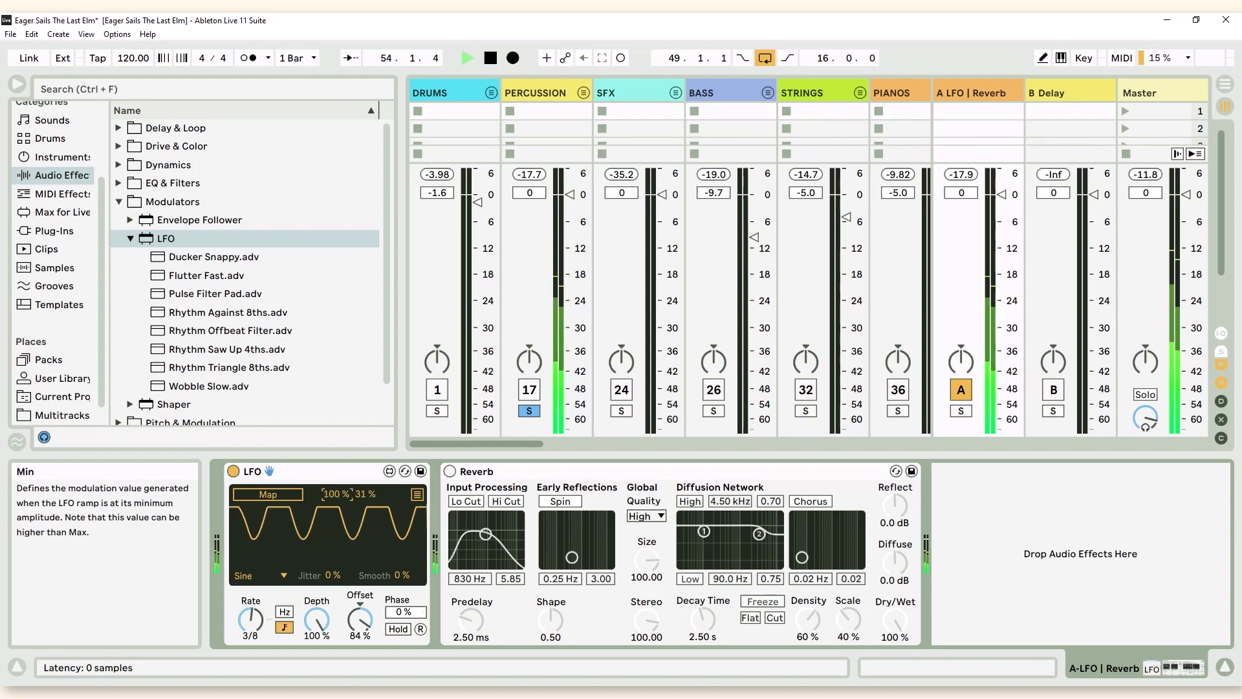
{"action": "left_click_drag", "start_coordinate": [332, 568], "coordinate": [401, 539]}
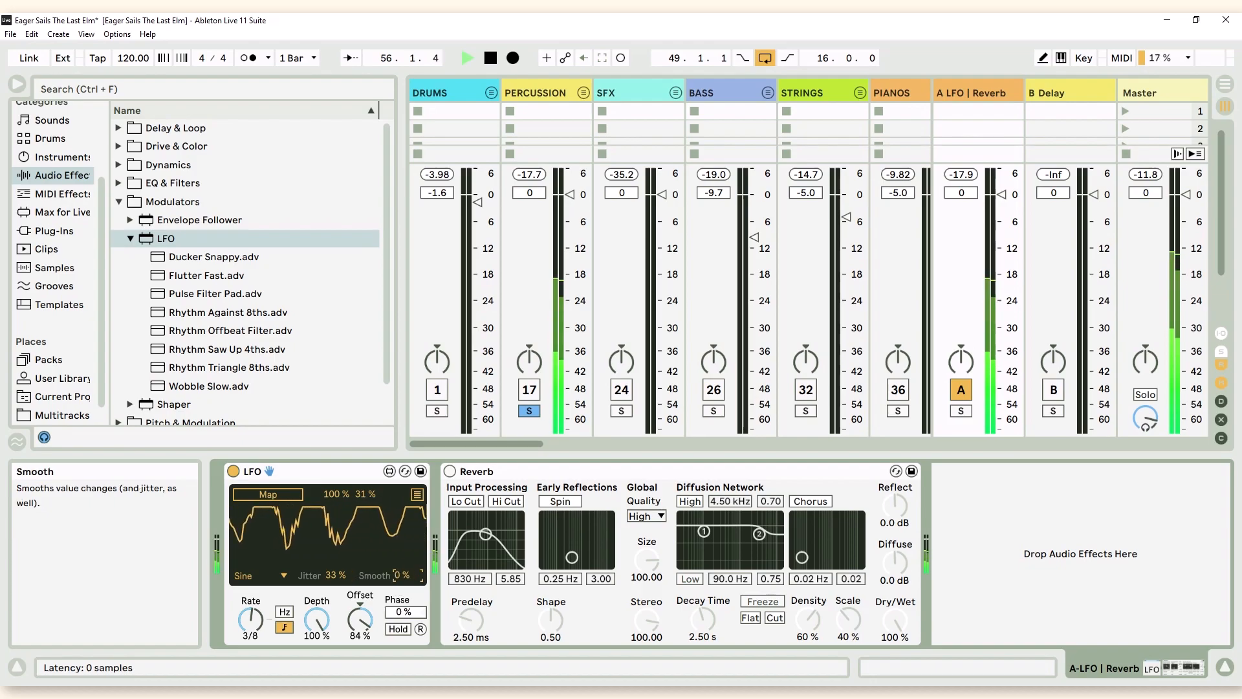
{"action": "mouse_move", "coordinate": [364, 493]}
{"action": "left_mouse_down"}
{"action": "mouse_move", "coordinate": [364, 453]}
{"action": "mouse_move", "coordinate": [364, 478]}
{"action": "left_mouse_up"}
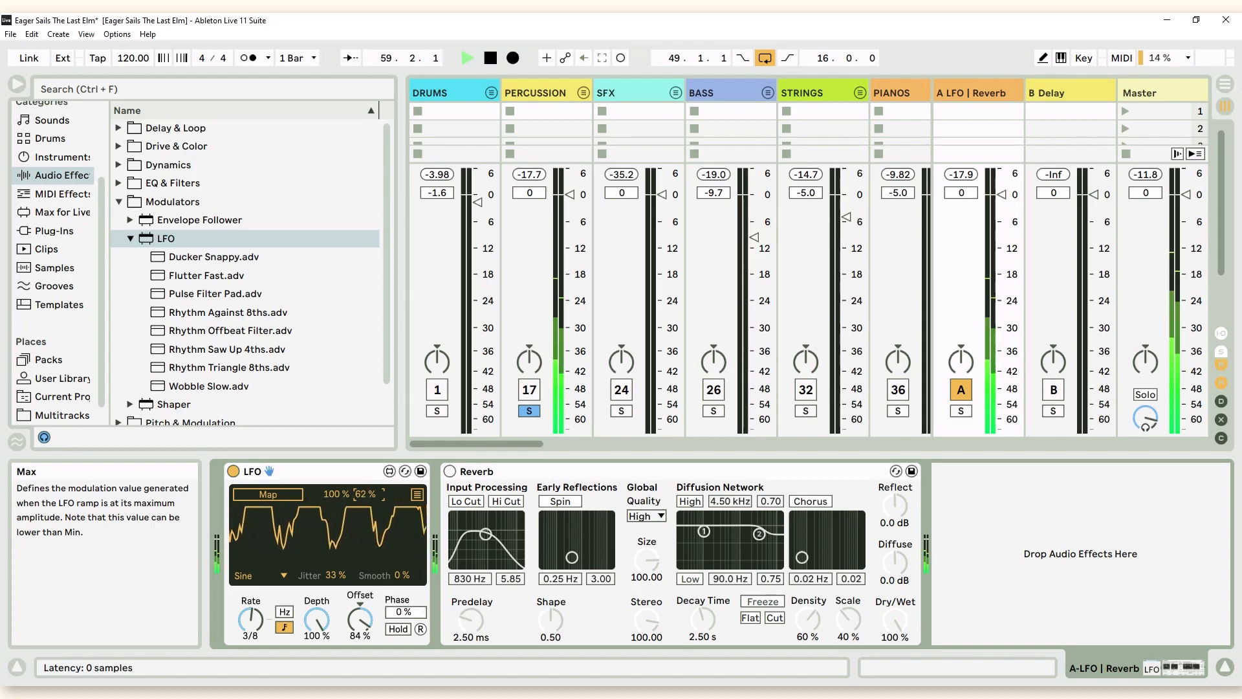
Compare the sound with the LFO off and on, and examine its Multimap slots for mapping further parameters
{"action": "left_click", "coordinate": [233, 471]}
{"action": "left_click", "coordinate": [233, 471]}
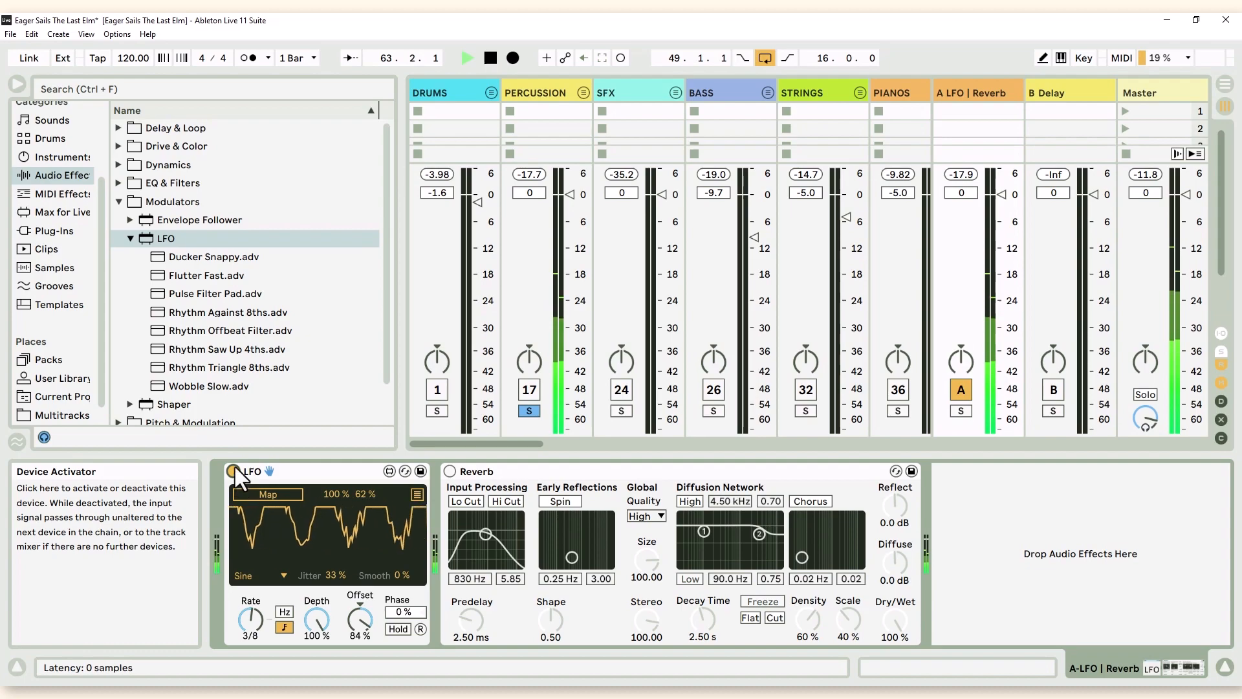
{"action": "left_click", "coordinate": [416, 494]}
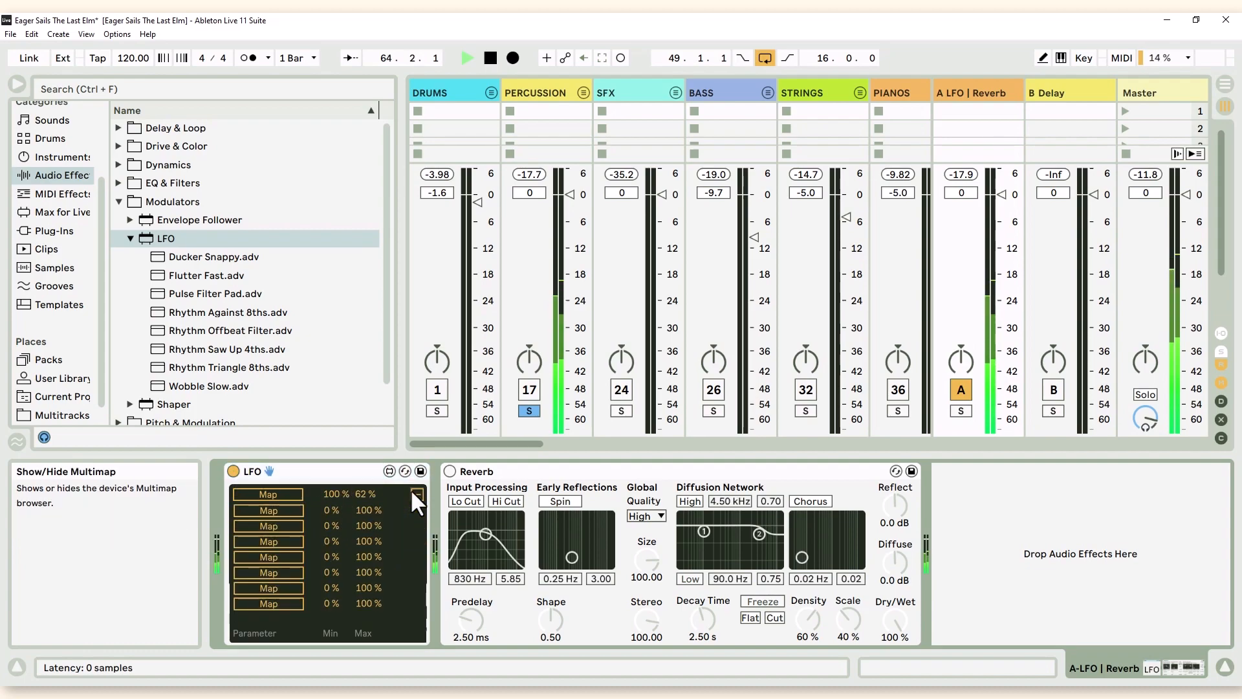
{"action": "left_click", "coordinate": [414, 493]}
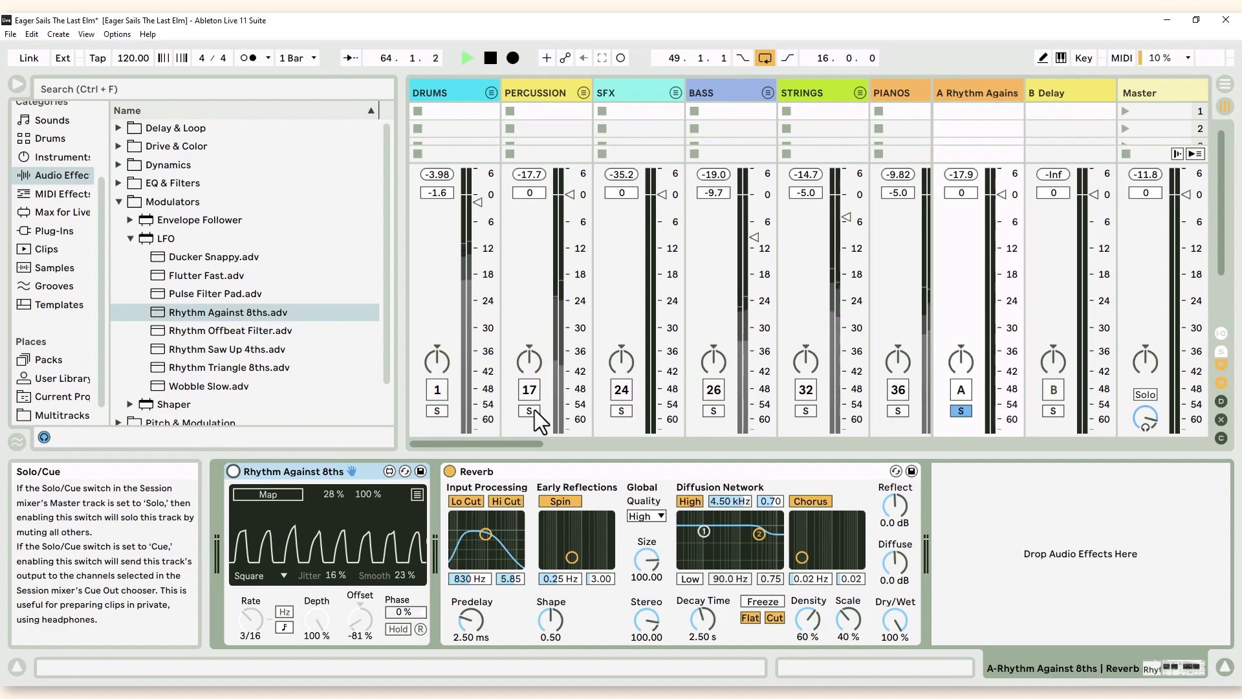
Activate the PERCUSSION track and the Rhythm Against 8ths LFO preset on return A
{"action": "left_click", "coordinate": [530, 390]}
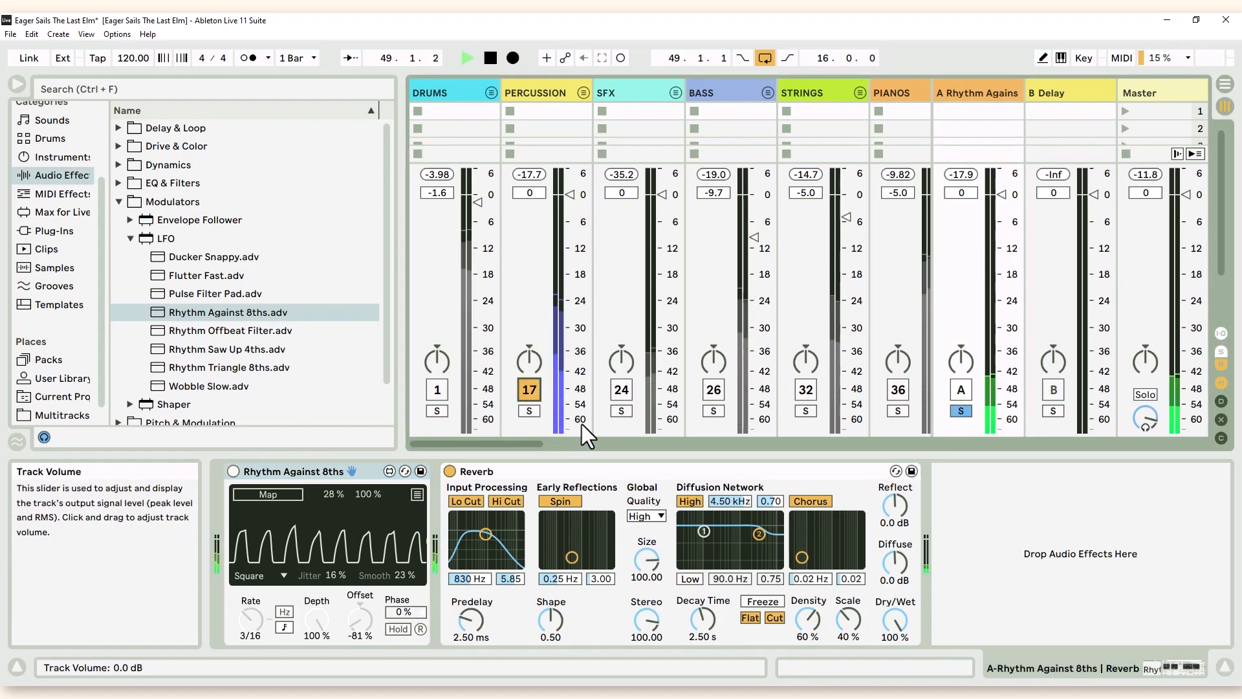
{"action": "left_click", "coordinate": [233, 472]}
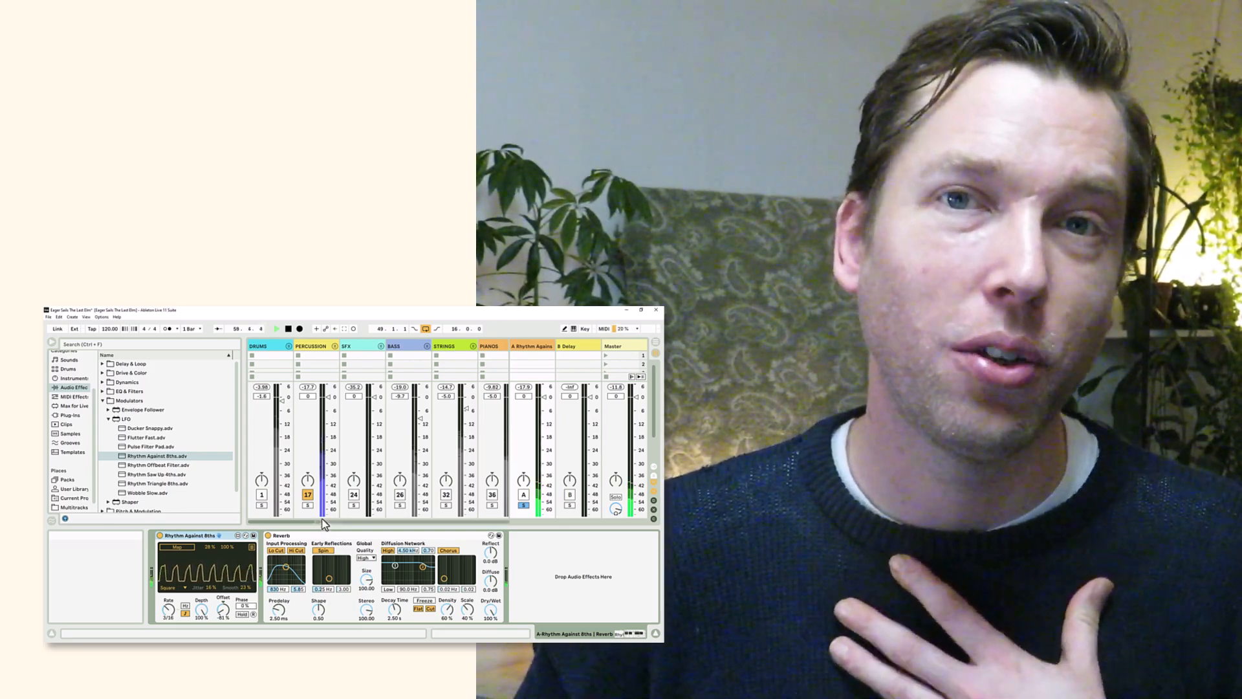
Add the Flanger Warm preset from Pitch & Modulation after the Reverb and set its Dry/Wet to 30 %
{"action": "left_click", "coordinate": [102, 400]}
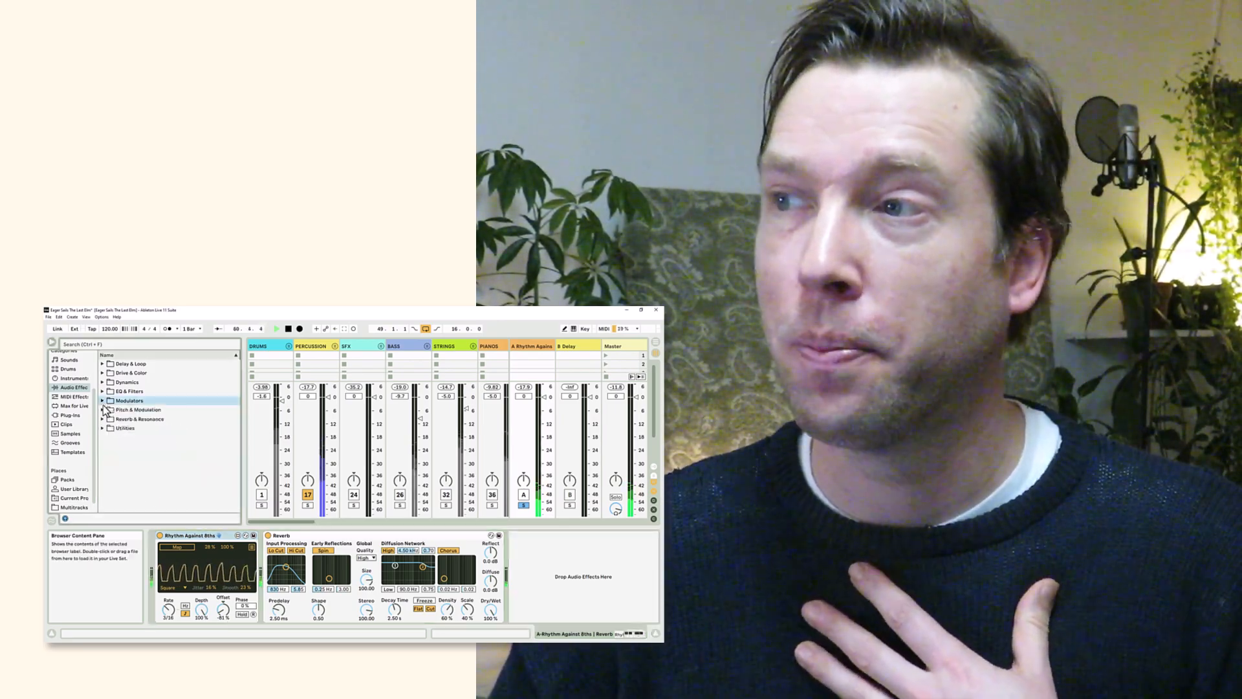
{"action": "left_click", "coordinate": [102, 419]}
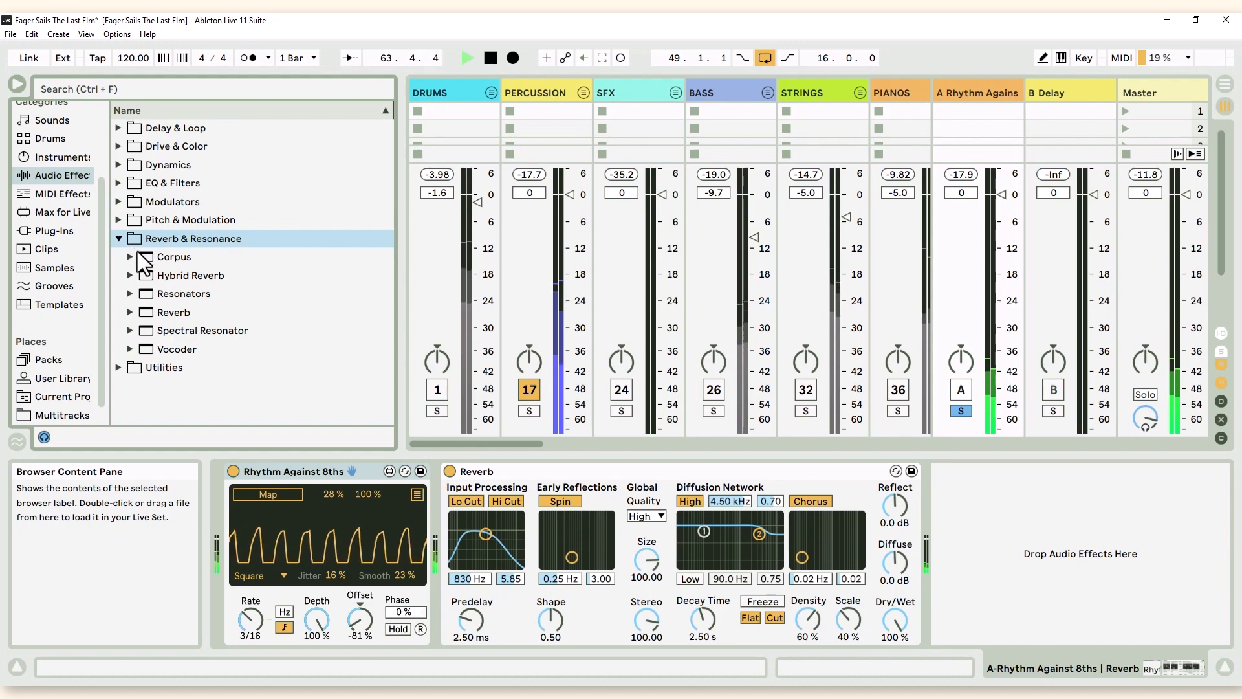
{"action": "left_click", "coordinate": [117, 224]}
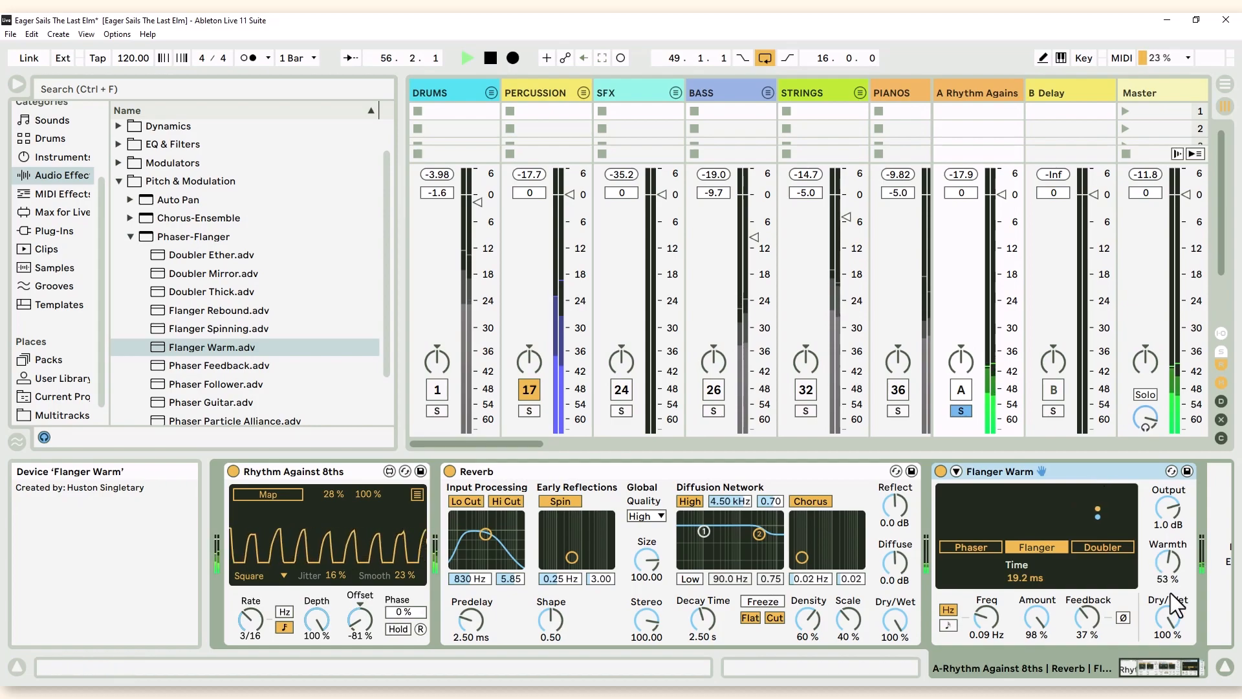
{"action": "left_click_drag", "start_coordinate": [1166, 612], "coordinate": [1165, 618]}
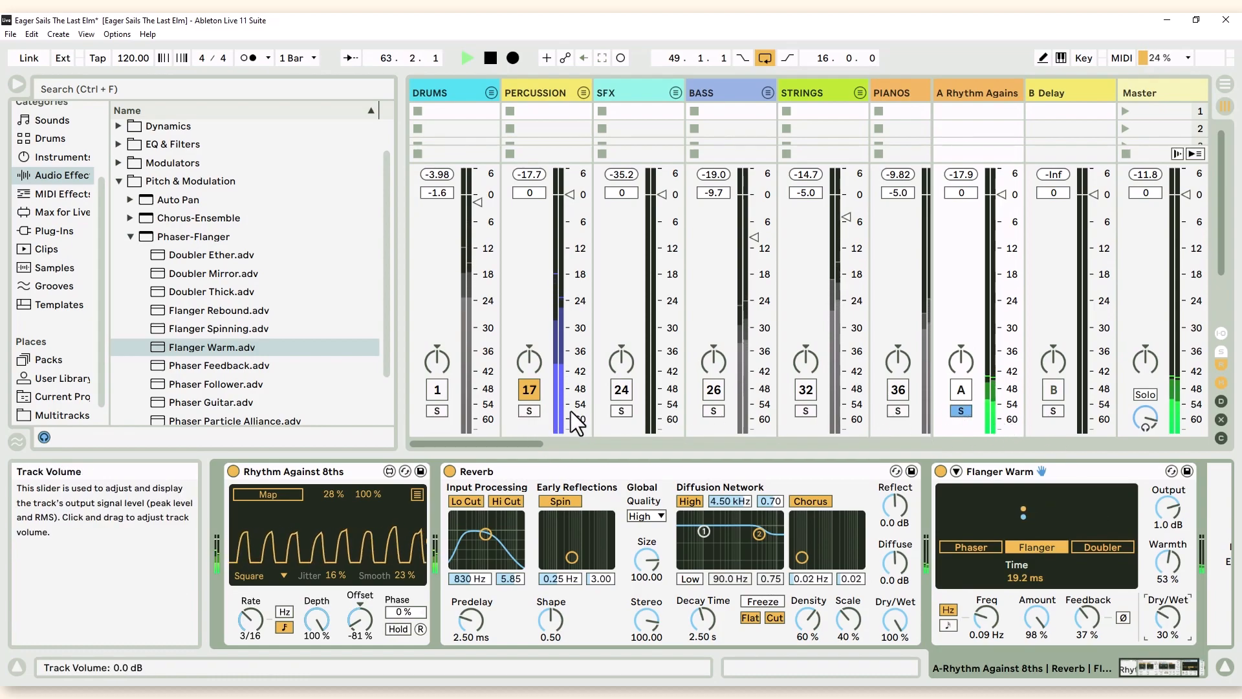
Solo the PERCUSSION track and set Flanger Warm's modulation Amount to 72 %, comparing the flanger off and on
{"action": "left_click", "coordinate": [529, 410]}
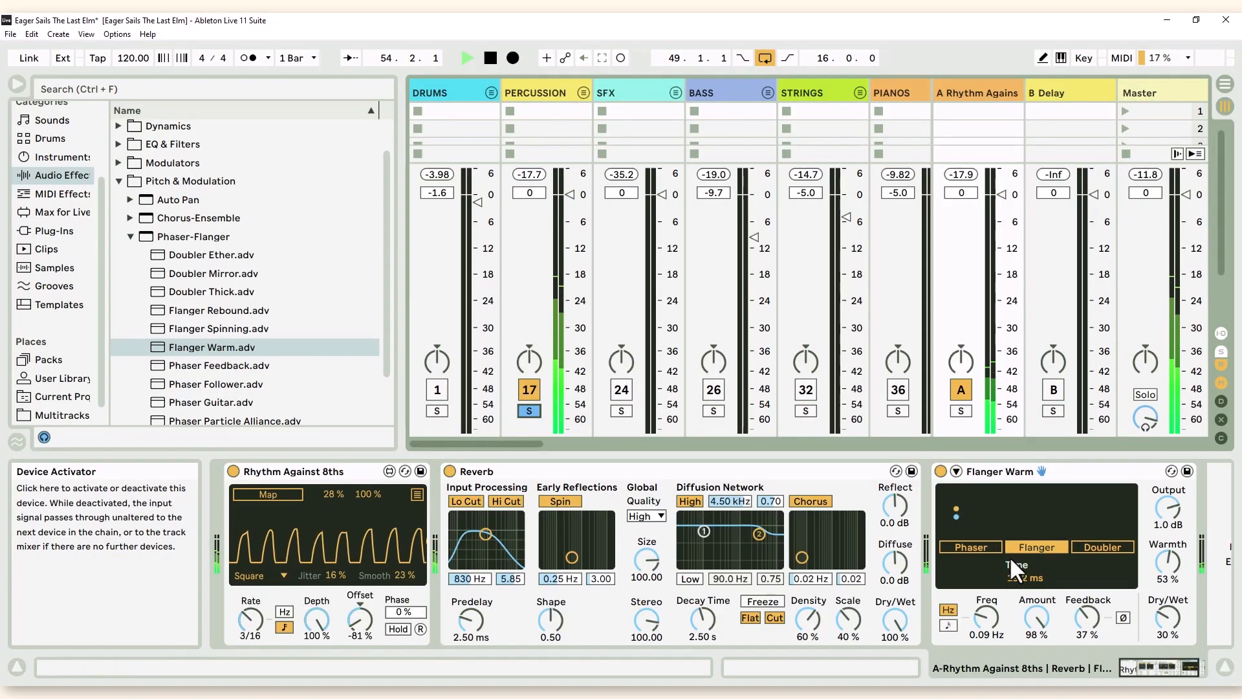
{"action": "left_click_drag", "start_coordinate": [561, 609], "coordinate": [562, 615]}
{"action": "left_click_drag", "start_coordinate": [1037, 618], "coordinate": [1037, 623]}
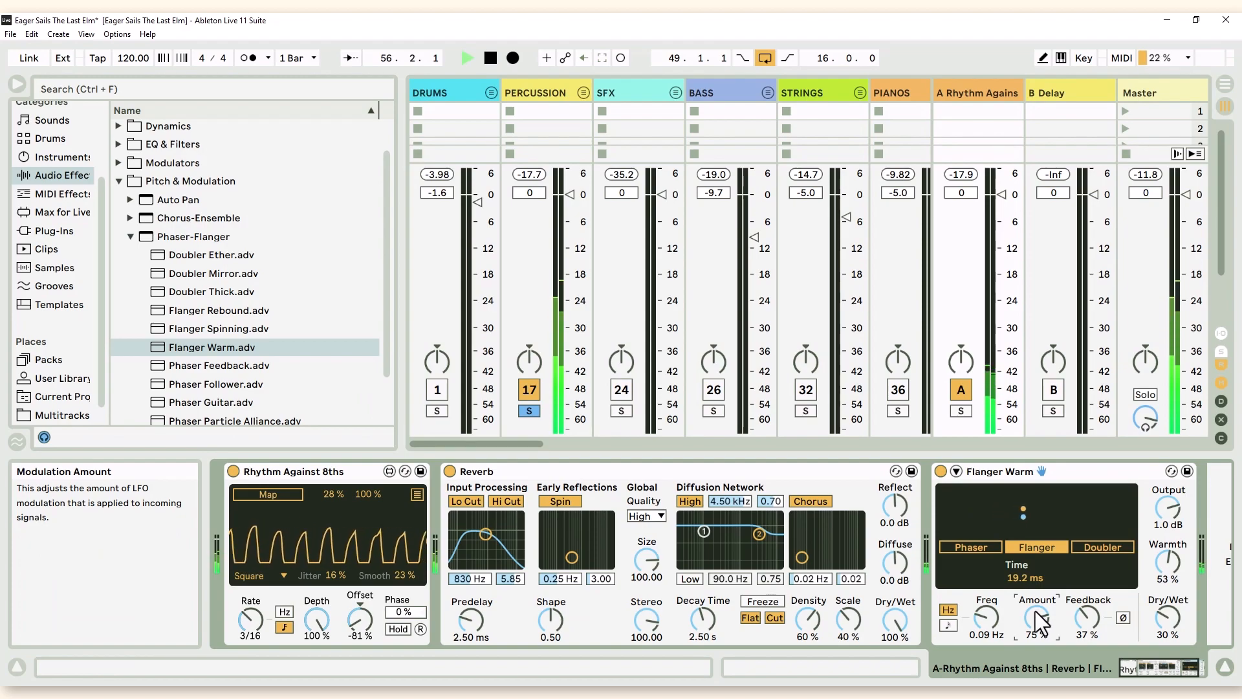
{"action": "left_click_drag", "start_coordinate": [1035, 612], "coordinate": [1035, 613]}
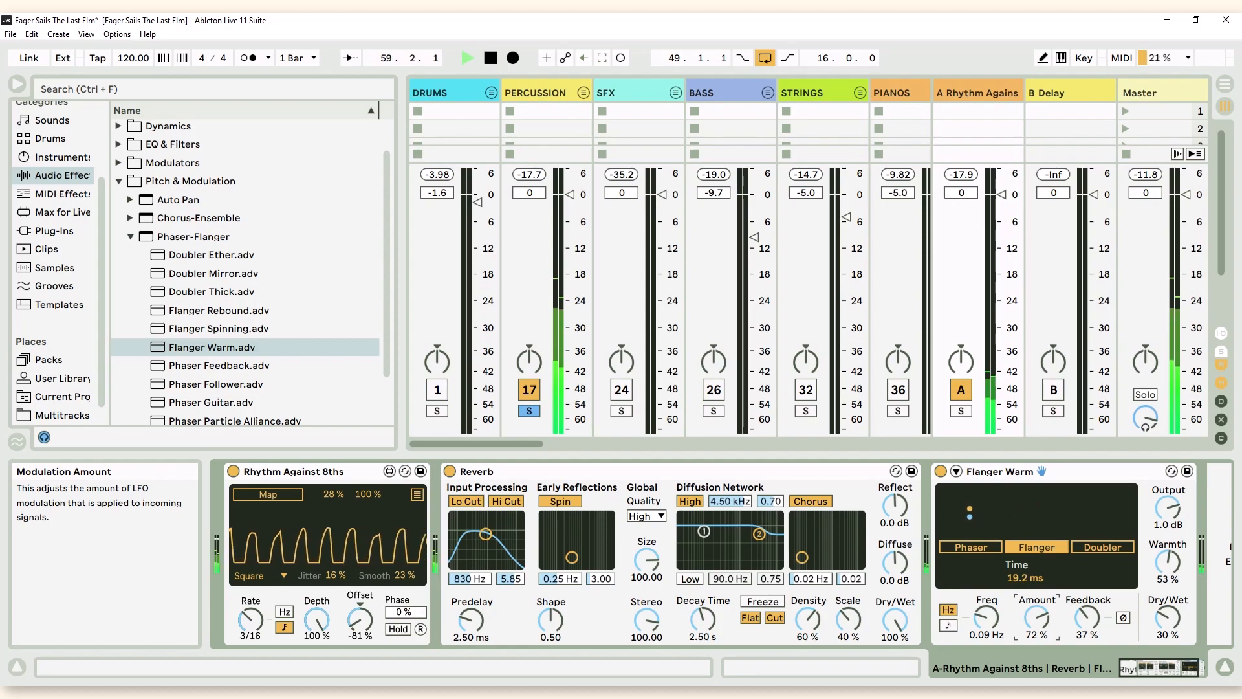
{"action": "left_click", "coordinate": [940, 472]}
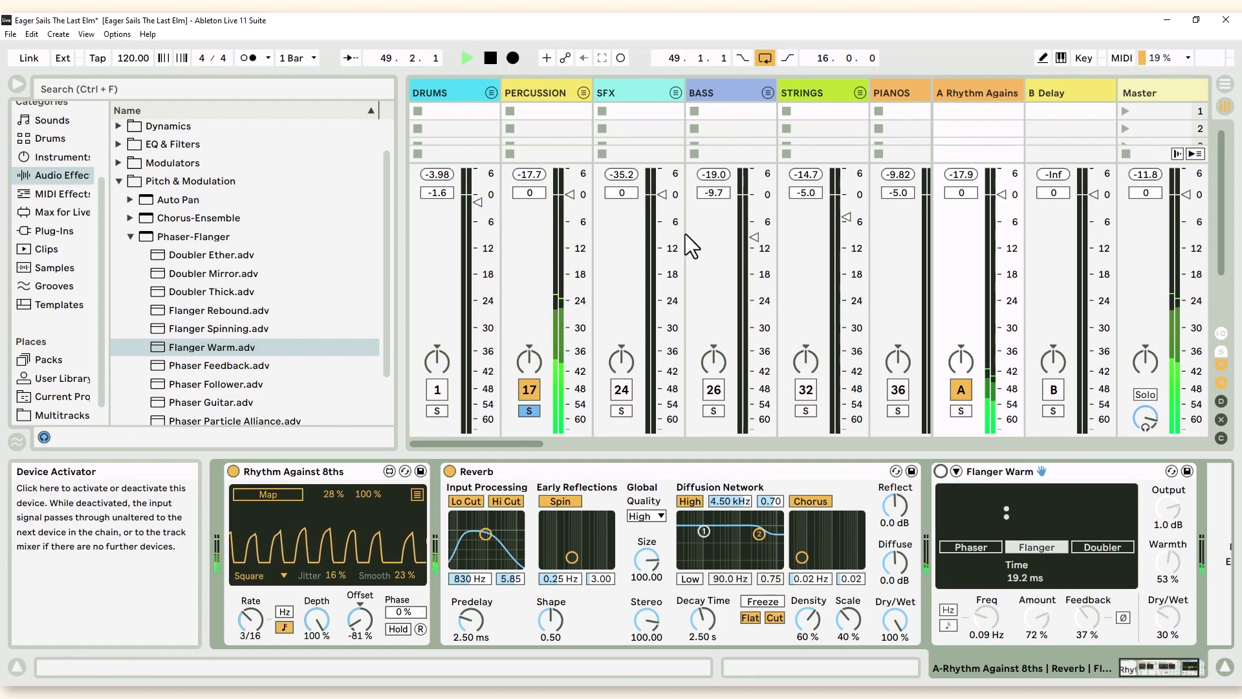
{"action": "left_click", "coordinate": [940, 471]}
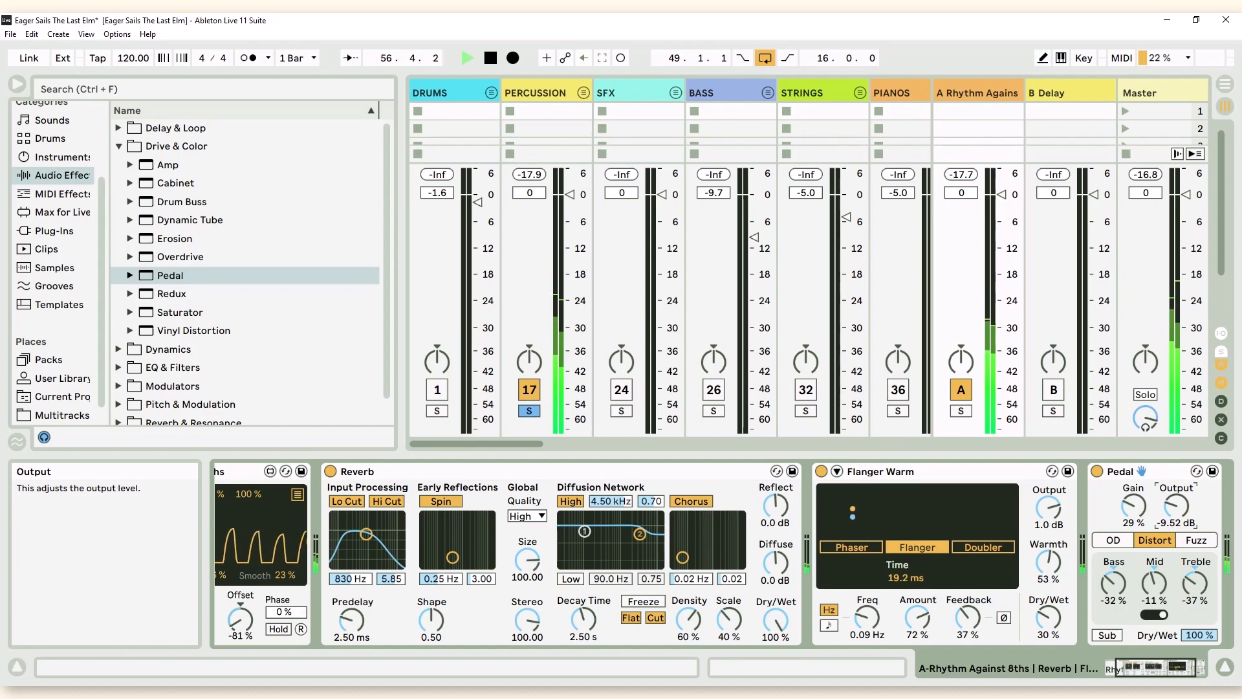
Enable the Pedal's Sub boost and set Flanger Warm's Dry/Wet to 12 %
{"action": "left_click", "coordinate": [1108, 635]}
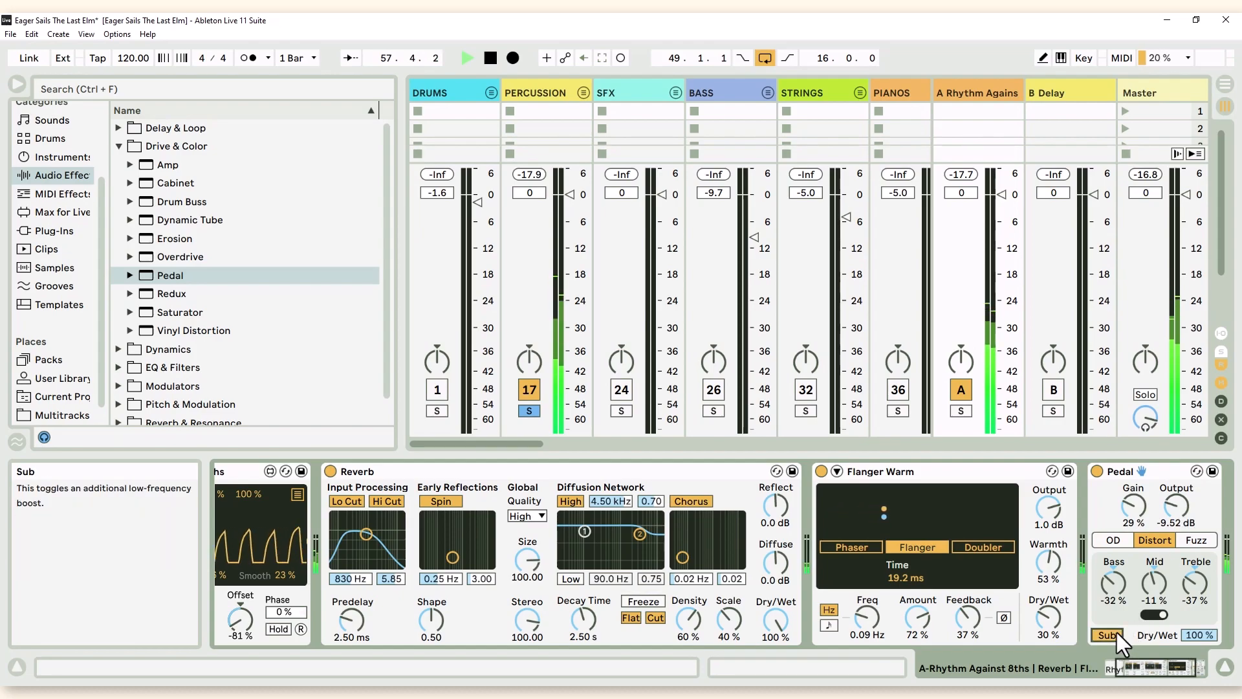
{"action": "left_click_drag", "start_coordinate": [1055, 637], "coordinate": [1055, 647]}
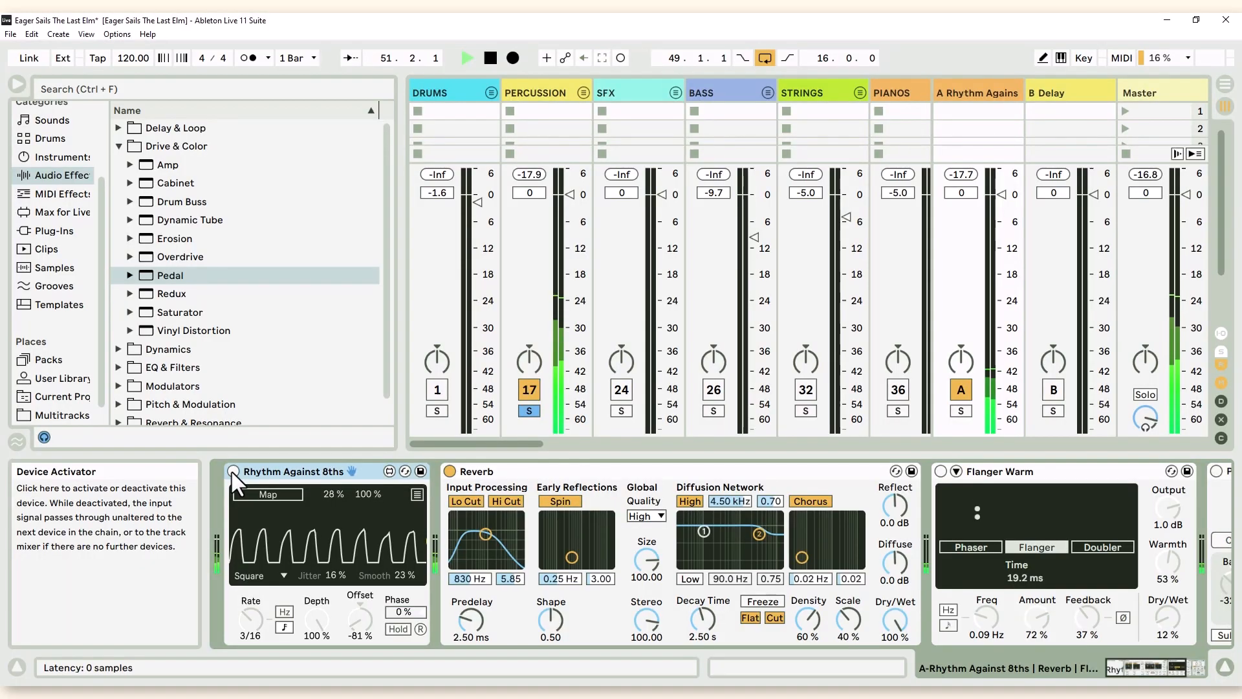
Reactivate the Rhythm Against 8ths LFO, Flanger Warm and Pedal one after another on return A
{"action": "left_click", "coordinate": [232, 471]}
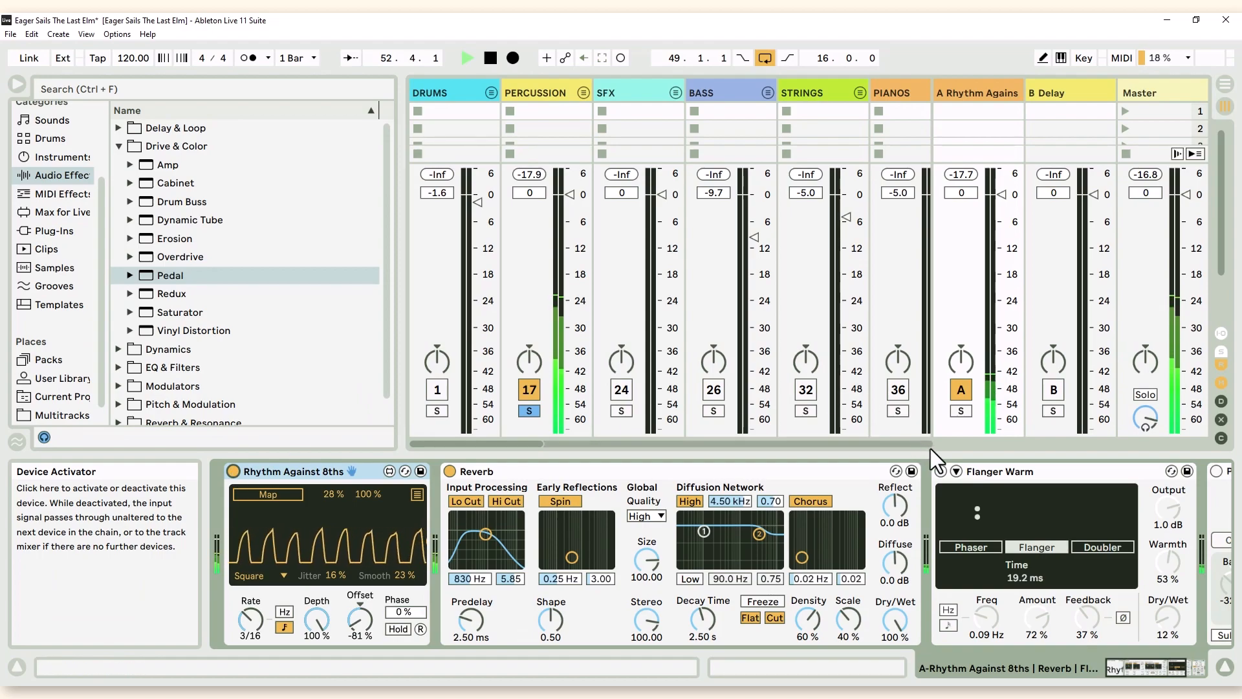
{"action": "left_click", "coordinate": [941, 471]}
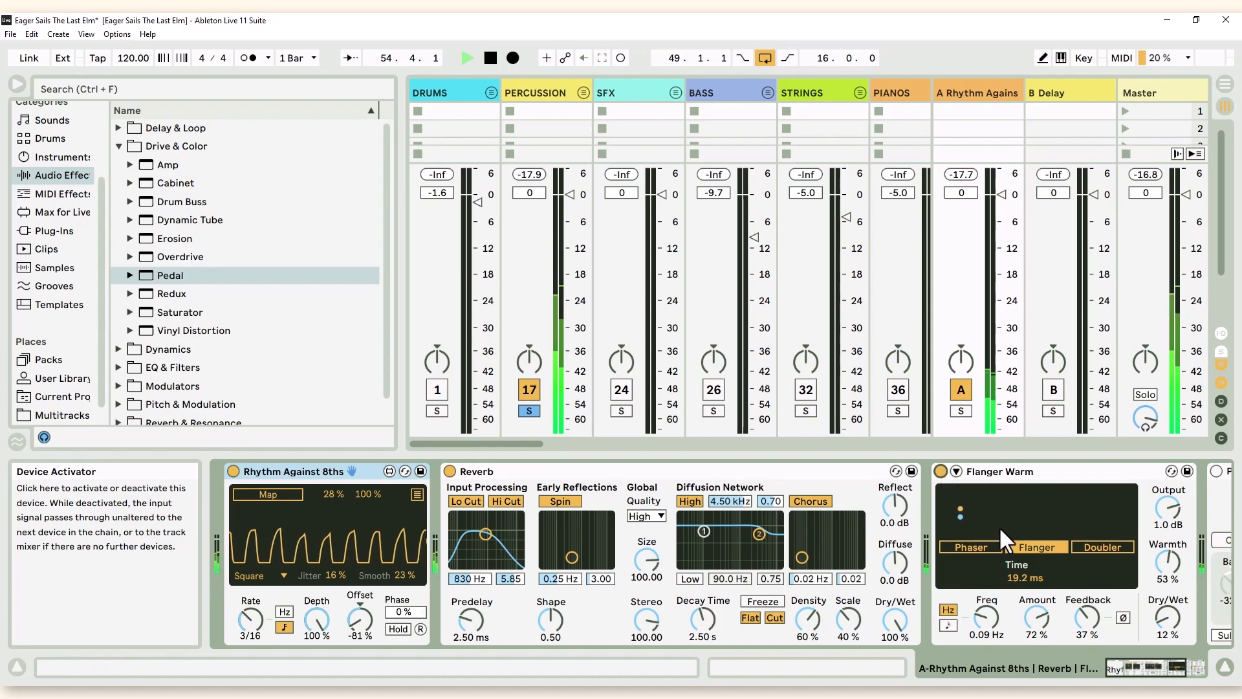
{"action": "left_click", "coordinate": [1177, 669]}
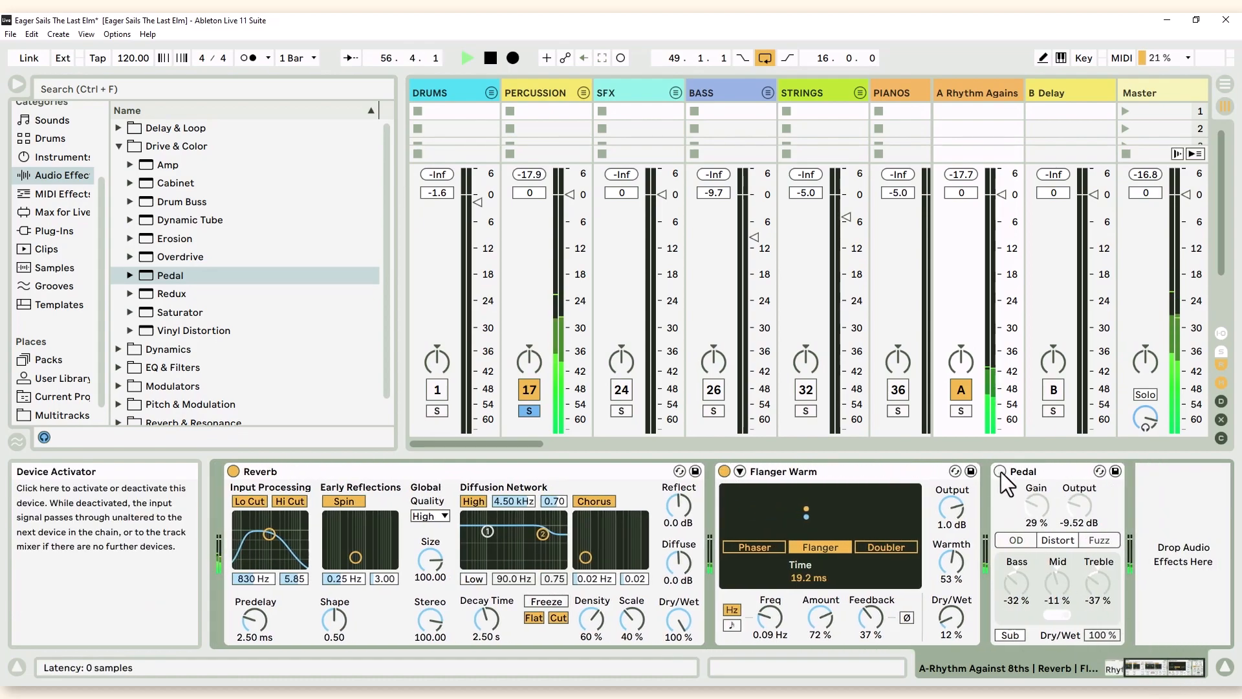
{"action": "left_click", "coordinate": [1000, 471]}
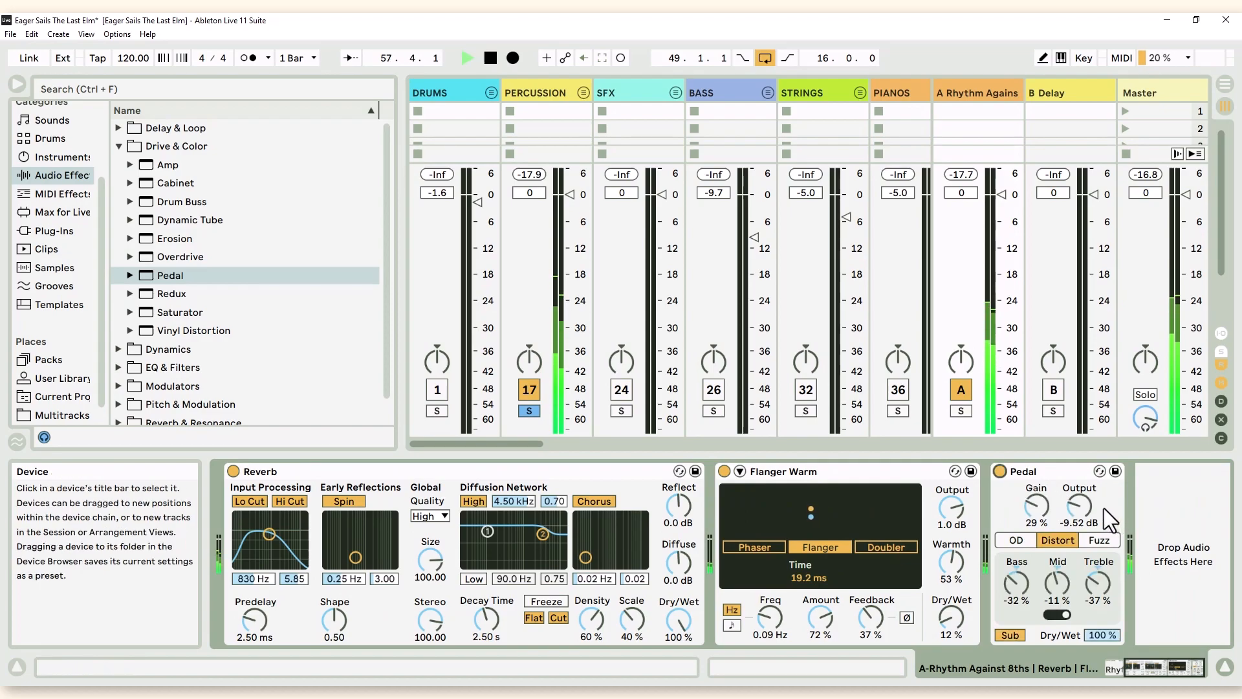
Set the Pedal's Gain to 23 %, Dry/Wet to 47 %, Treble to -56 % and Mid to -25 %, and change its Mid frequency range
{"action": "left_click_drag", "start_coordinate": [1037, 511], "coordinate": [1038, 519]}
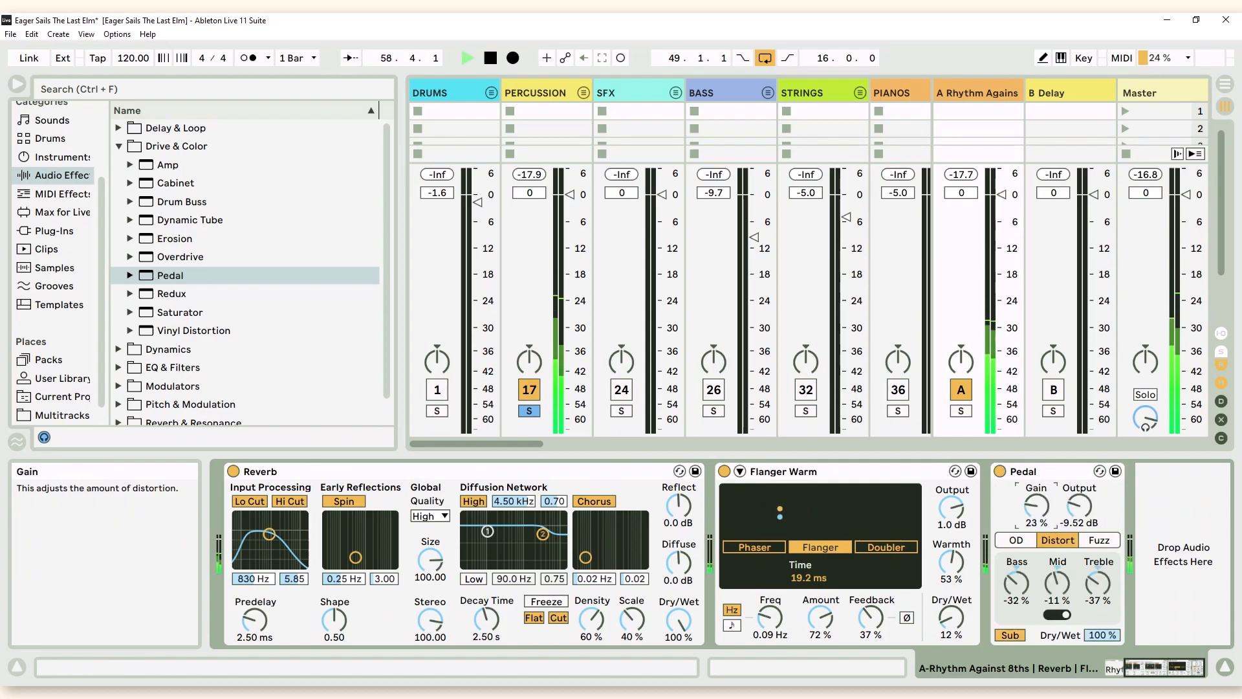
{"action": "left_click_drag", "start_coordinate": [1103, 634], "coordinate": [1103, 637]}
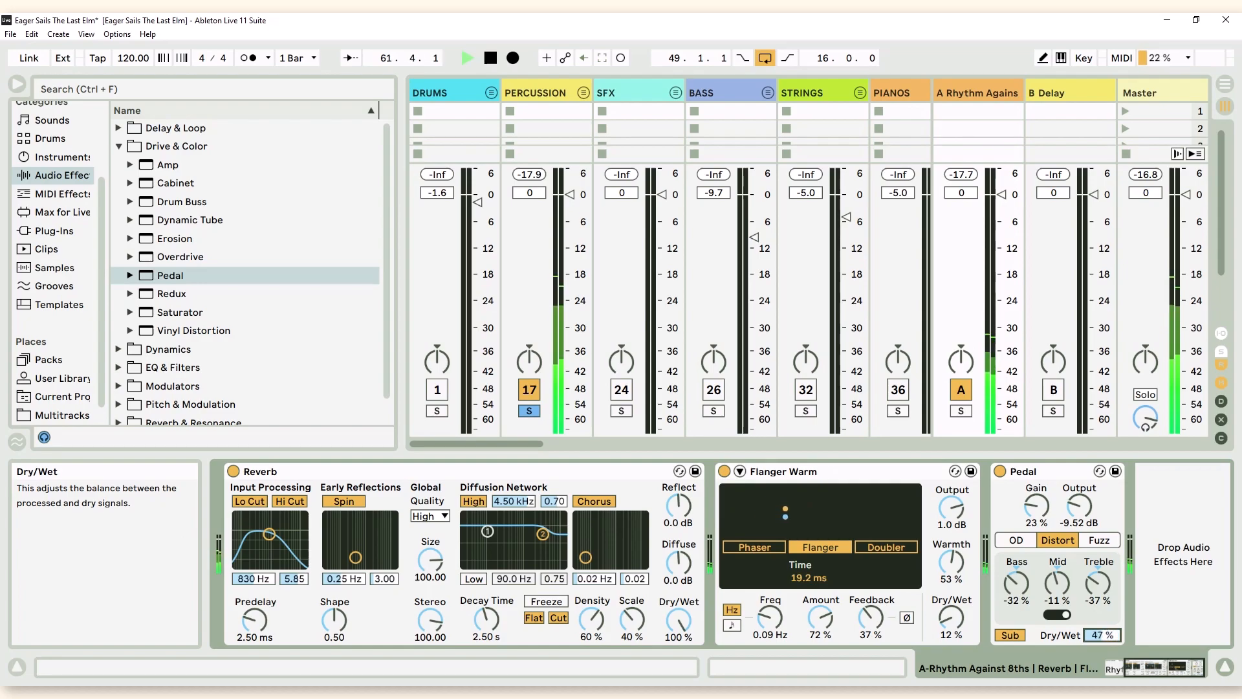
{"action": "left_click_drag", "start_coordinate": [1097, 584], "coordinate": [1096, 595]}
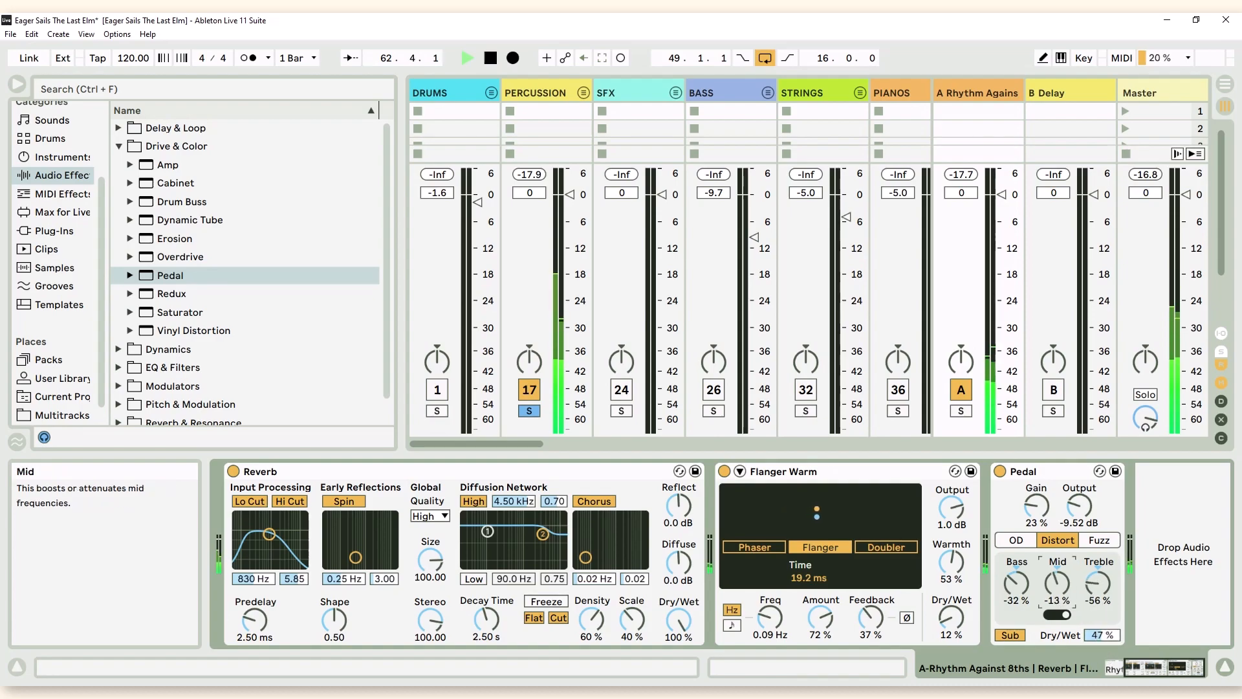
{"action": "left_click", "coordinate": [1056, 615]}
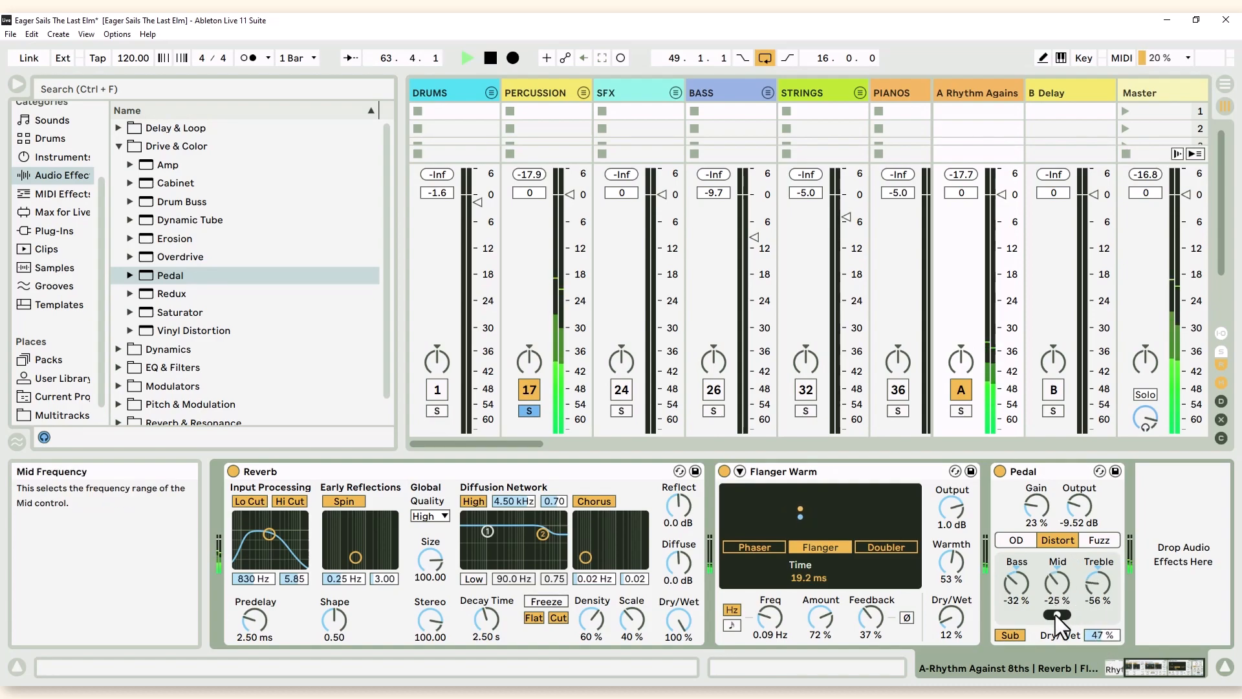
Set the Pedal's Bass to -17 % and move Flanger Warm behind the Pedal at the end of return A's device chain
{"action": "left_click_drag", "start_coordinate": [1021, 592], "coordinate": [1021, 582]}
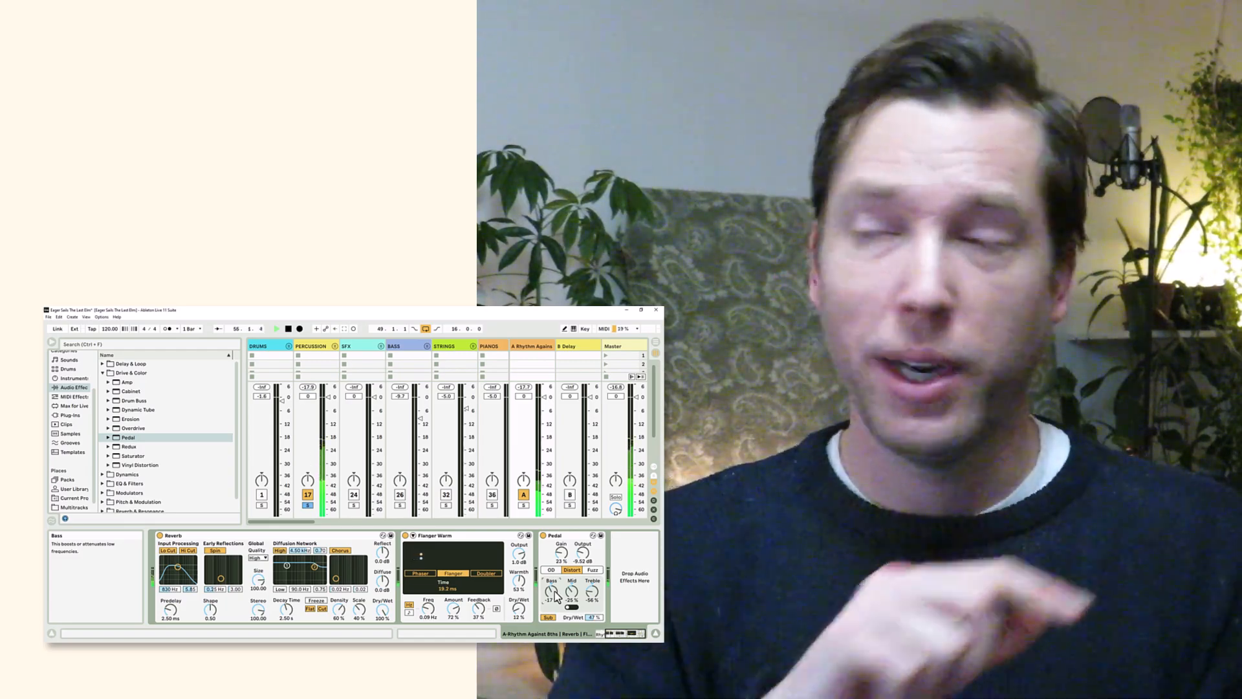
{"action": "left_click_drag", "start_coordinate": [444, 536], "coordinate": [614, 538]}
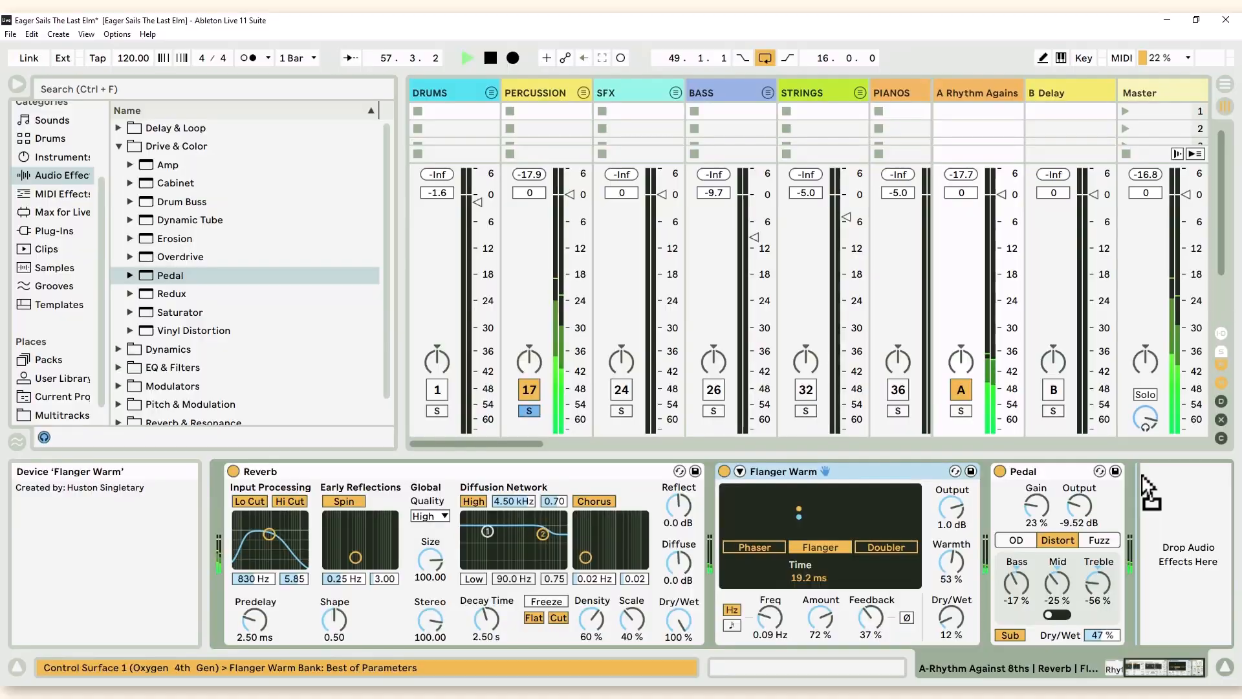
{"action": "left_click_drag", "start_coordinate": [1142, 476], "coordinate": [1143, 487]}
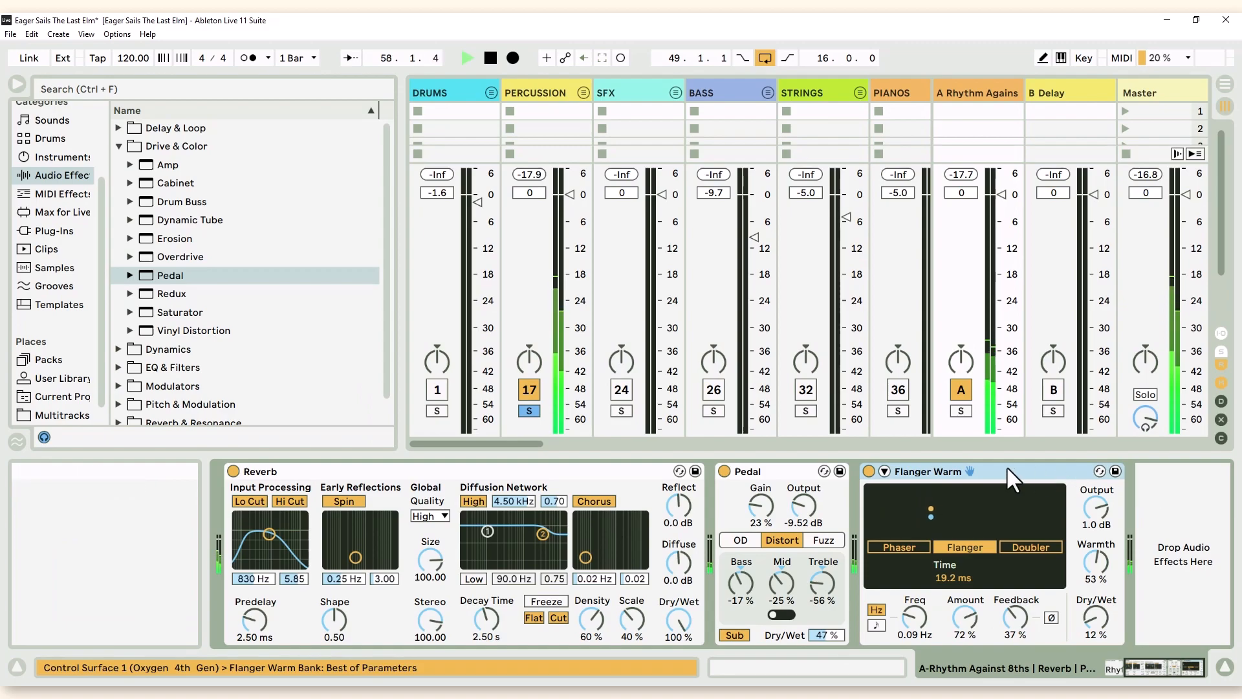
Move Flanger Warm between the Rhythm Against 8ths LFO and the Reverb, and place the Pedal directly in front of Flanger Warm
{"action": "left_click", "coordinate": [1145, 672]}
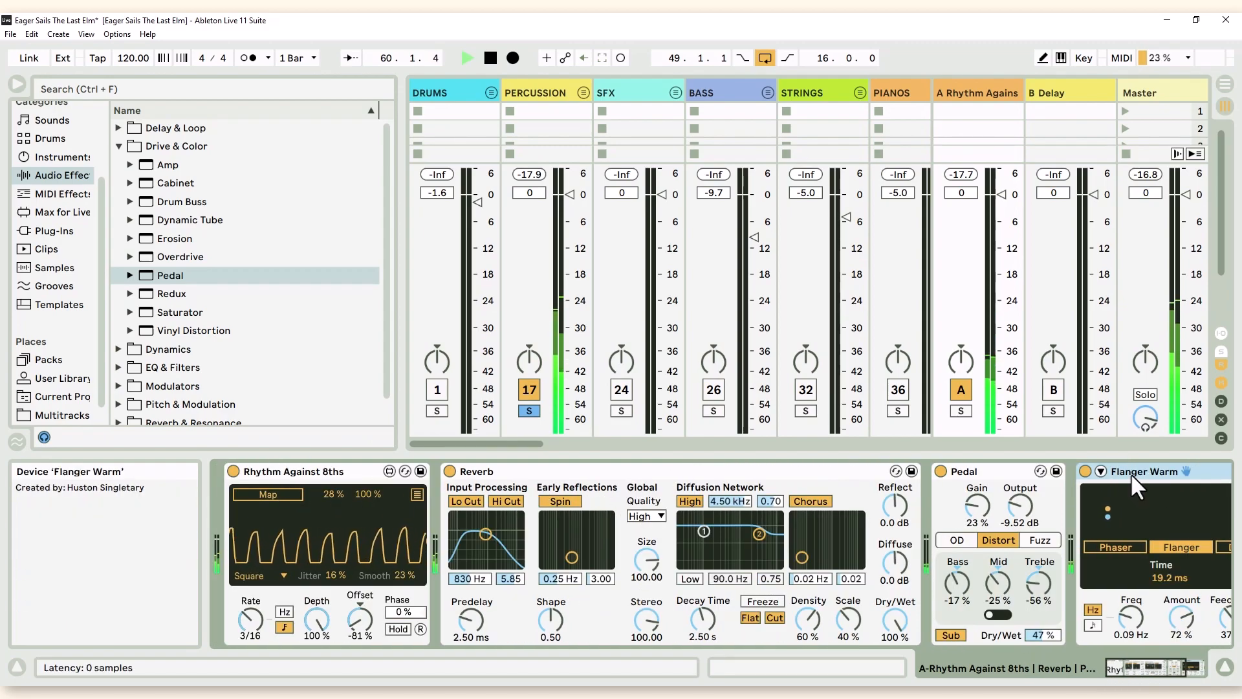
{"action": "left_click_drag", "start_coordinate": [1130, 472], "coordinate": [441, 493]}
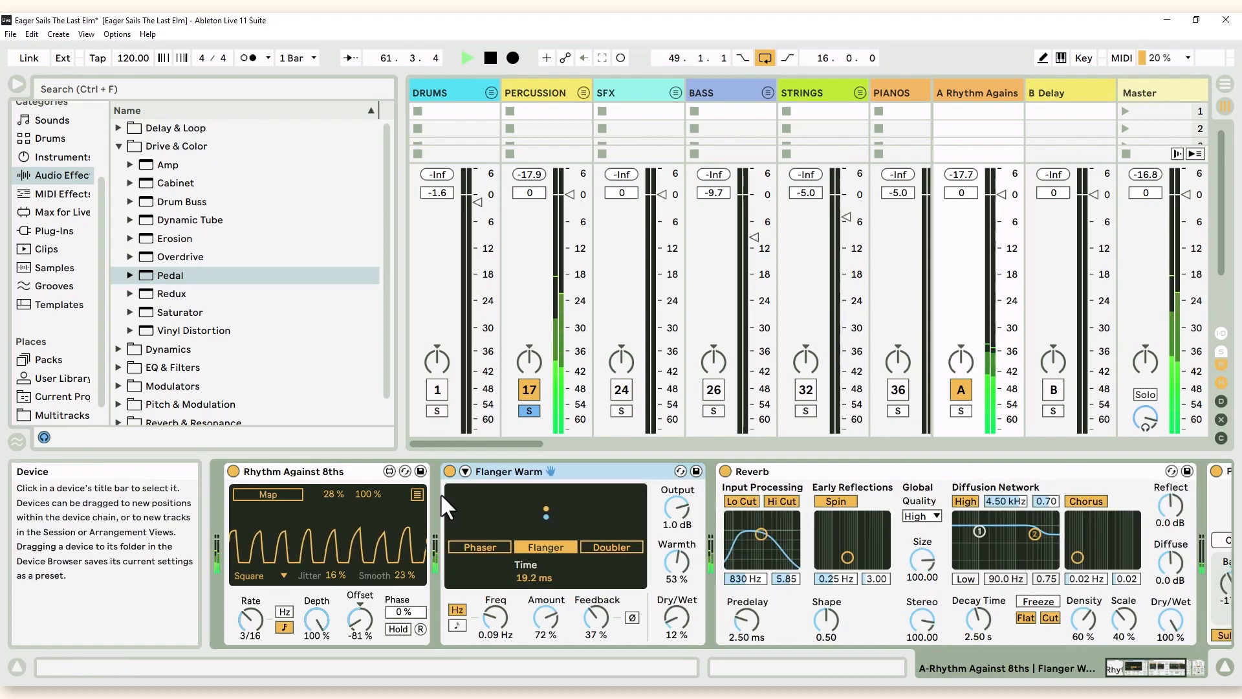
{"action": "left_click", "coordinate": [1153, 673]}
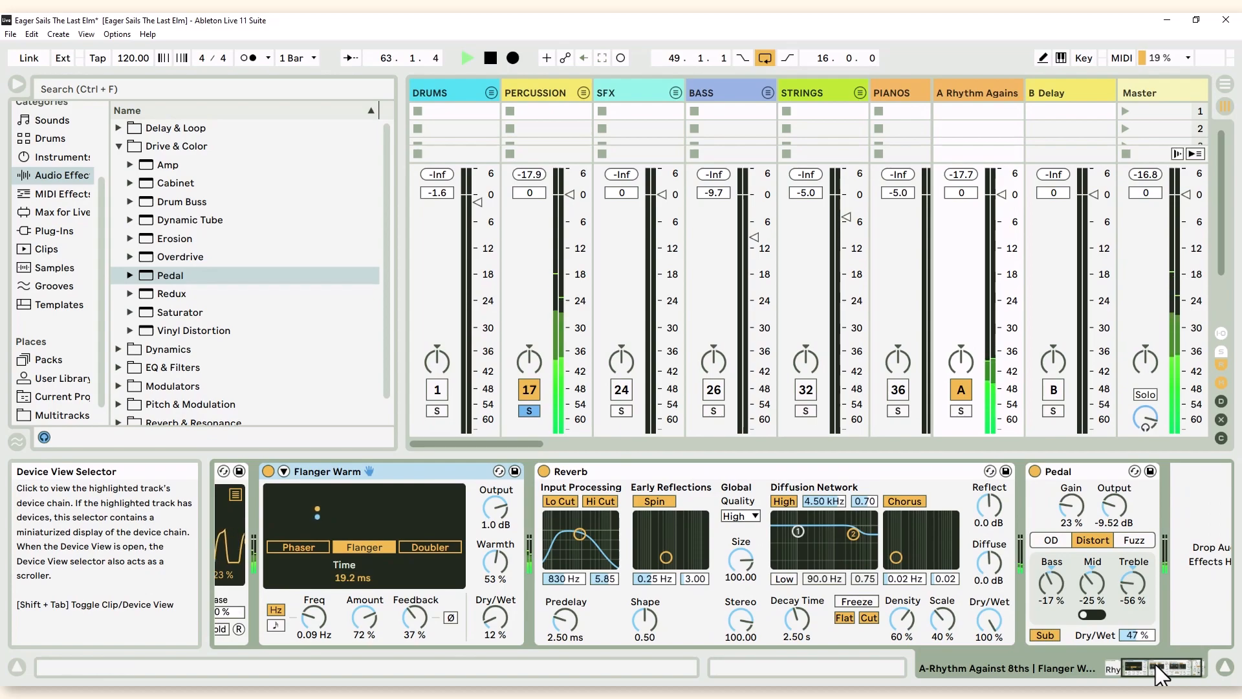
{"action": "left_click_drag", "start_coordinate": [1156, 666], "coordinate": [1154, 665]}
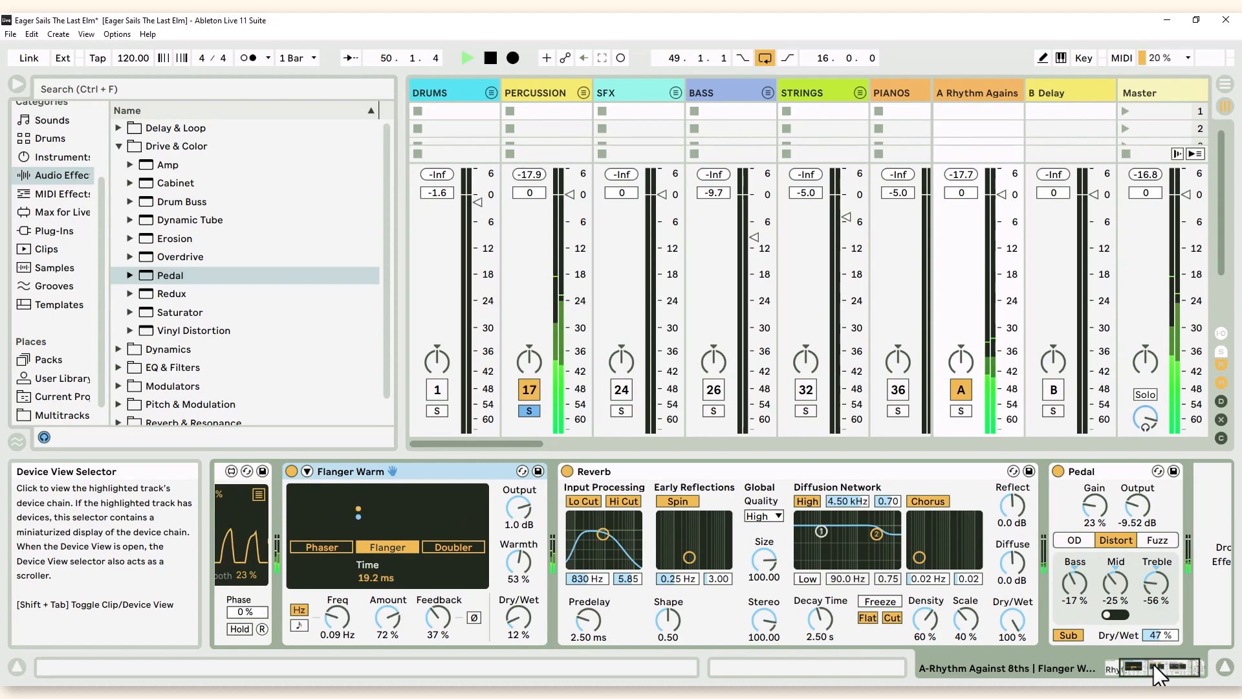
{"action": "left_click", "coordinate": [1101, 471]}
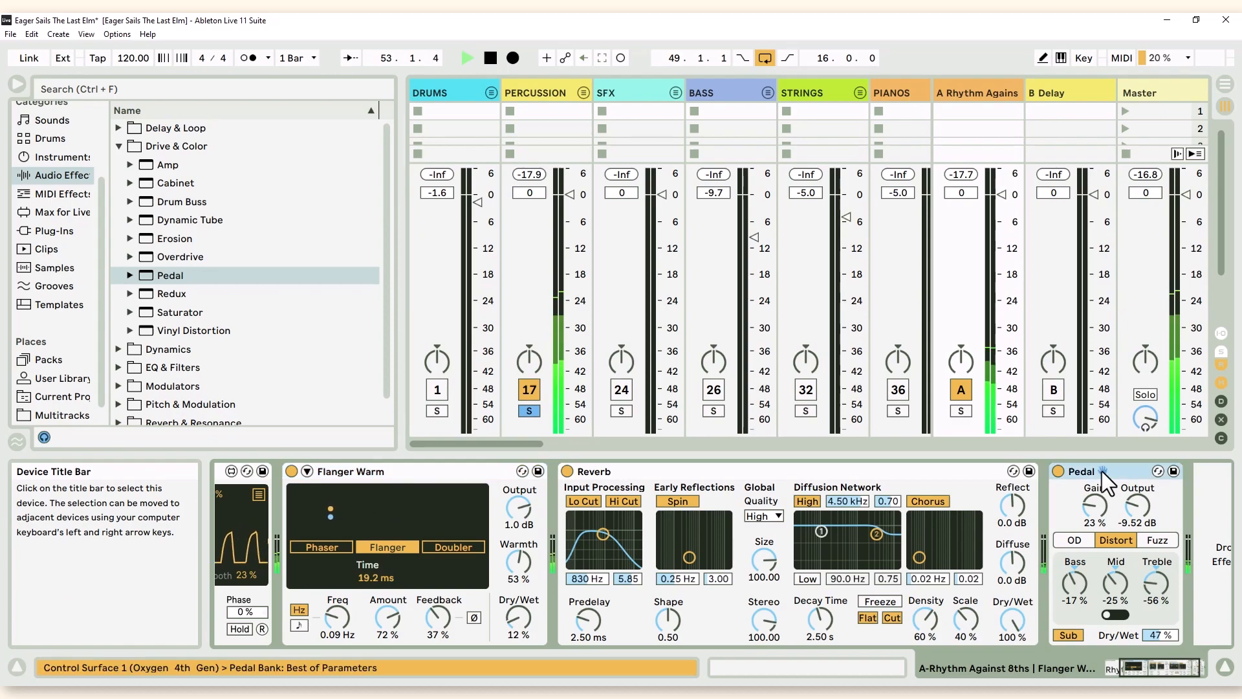
{"action": "left_click_drag", "start_coordinate": [1101, 471], "coordinate": [295, 482]}
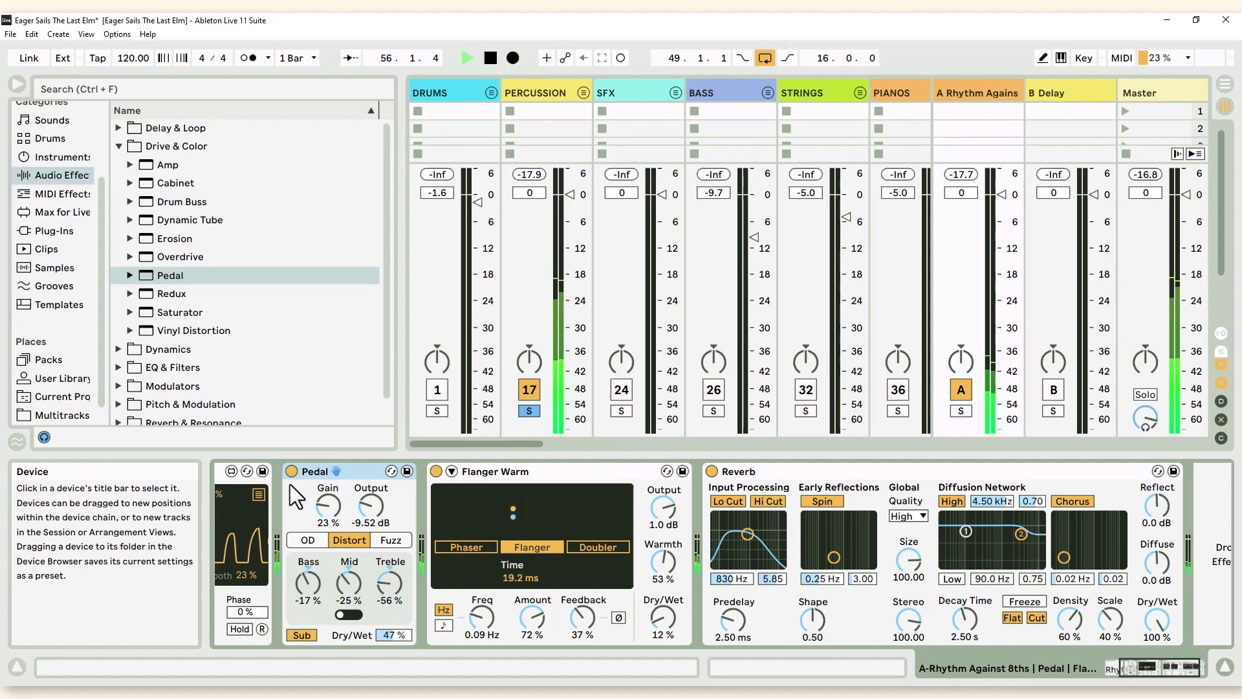
Set the Pedal's Mid to 25 % and Dry/Wet to 41 %, and reactivate Rhythm Against 8ths, Pedal and Flanger Warm together
{"action": "left_click_drag", "start_coordinate": [357, 580], "coordinate": [357, 553]}
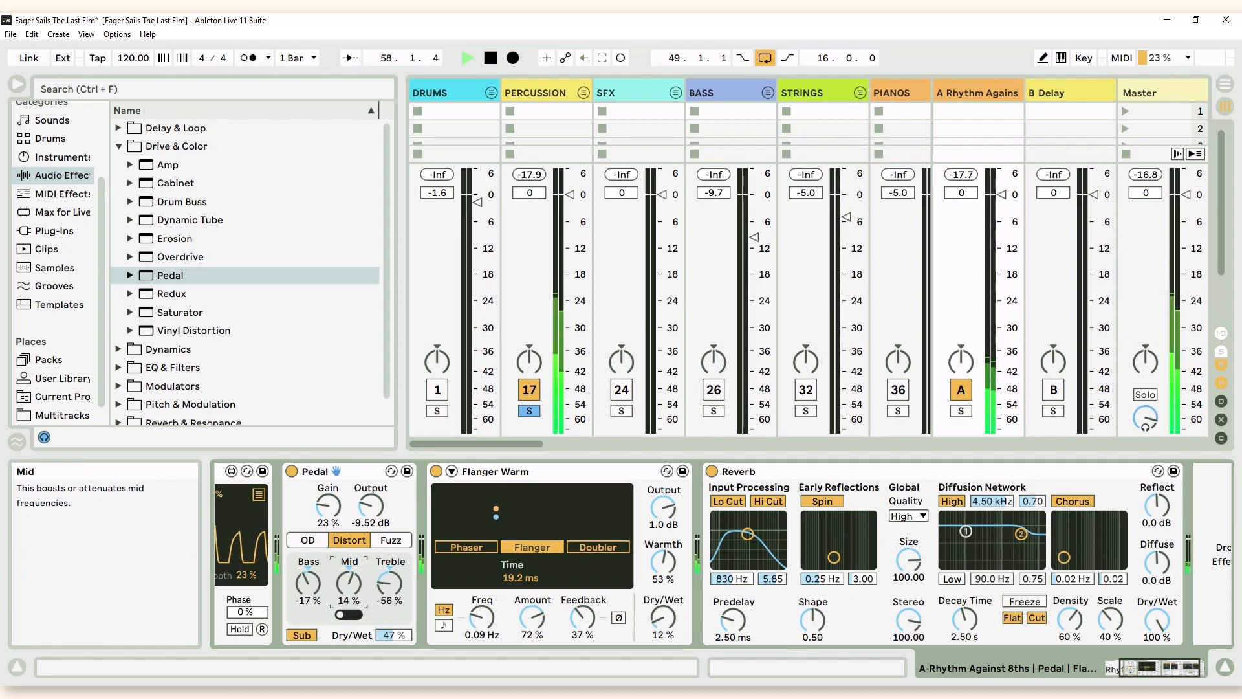
{"action": "left_click_drag", "start_coordinate": [394, 635], "coordinate": [393, 634]}
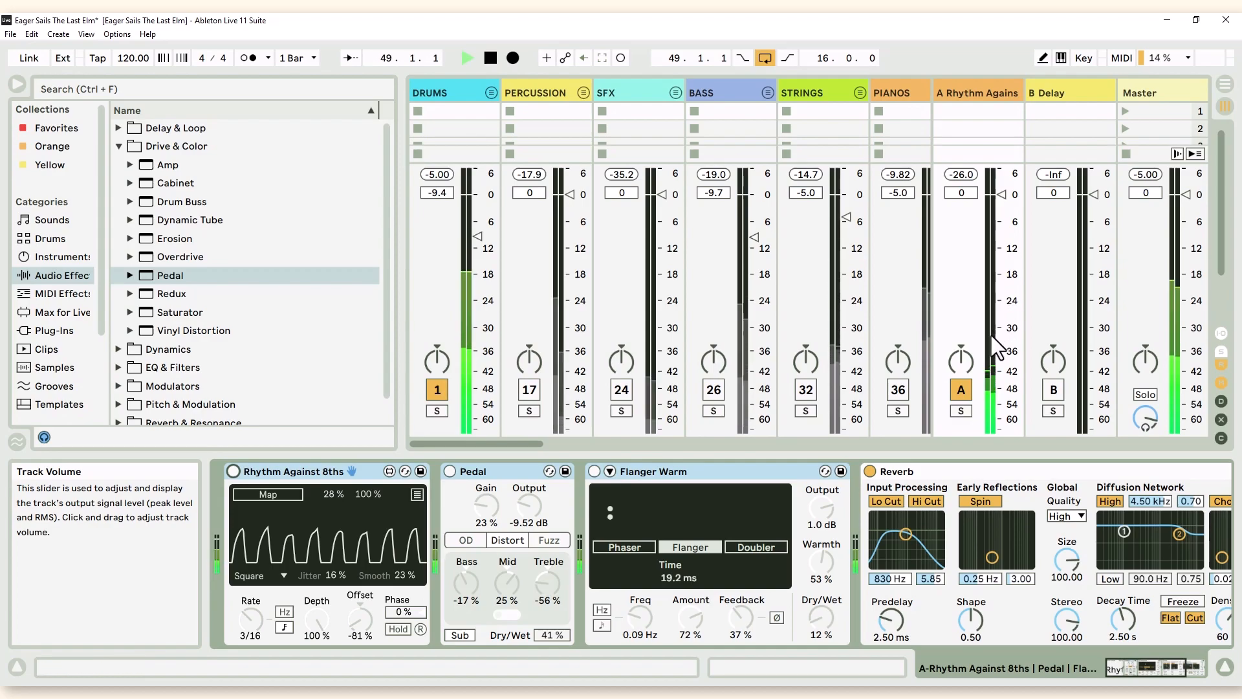
{"action": "left_click", "coordinate": [233, 471]}
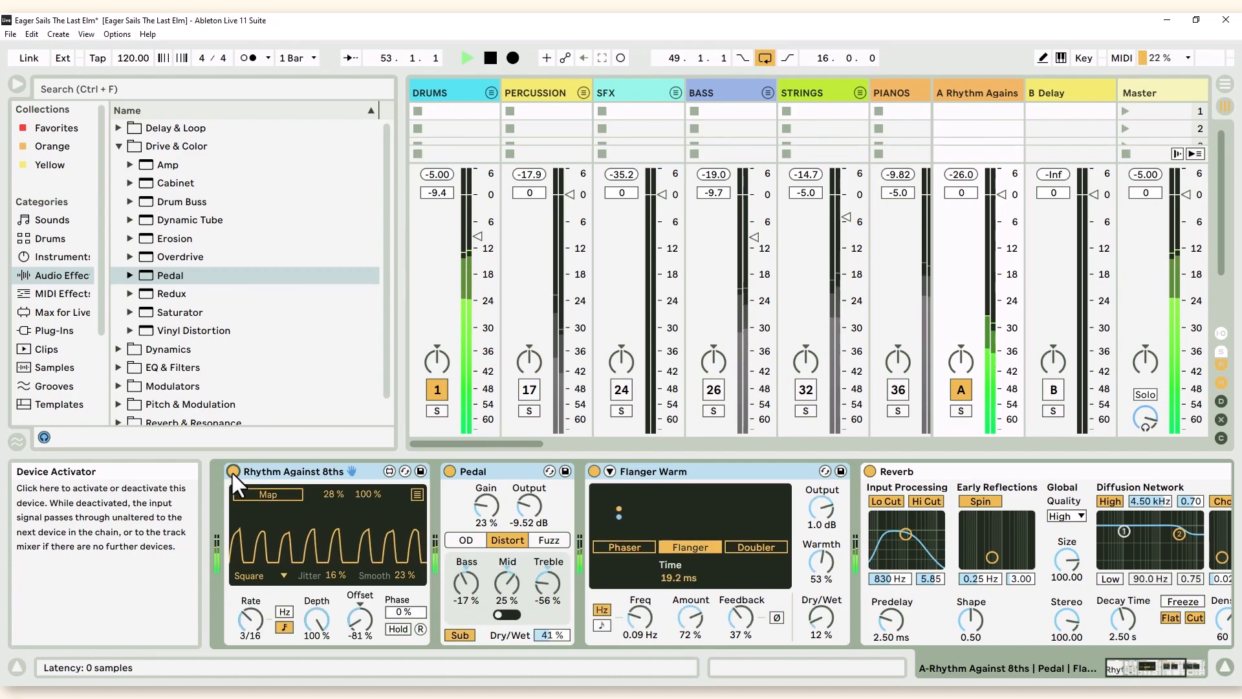
Move Flanger Warm and the Pedal behind the Reverb, with the Pedal placed before Flanger Warm
{"action": "left_click", "coordinate": [504, 472]}
{"action": "left_click_drag", "start_coordinate": [1152, 668], "coordinate": [1172, 668]}
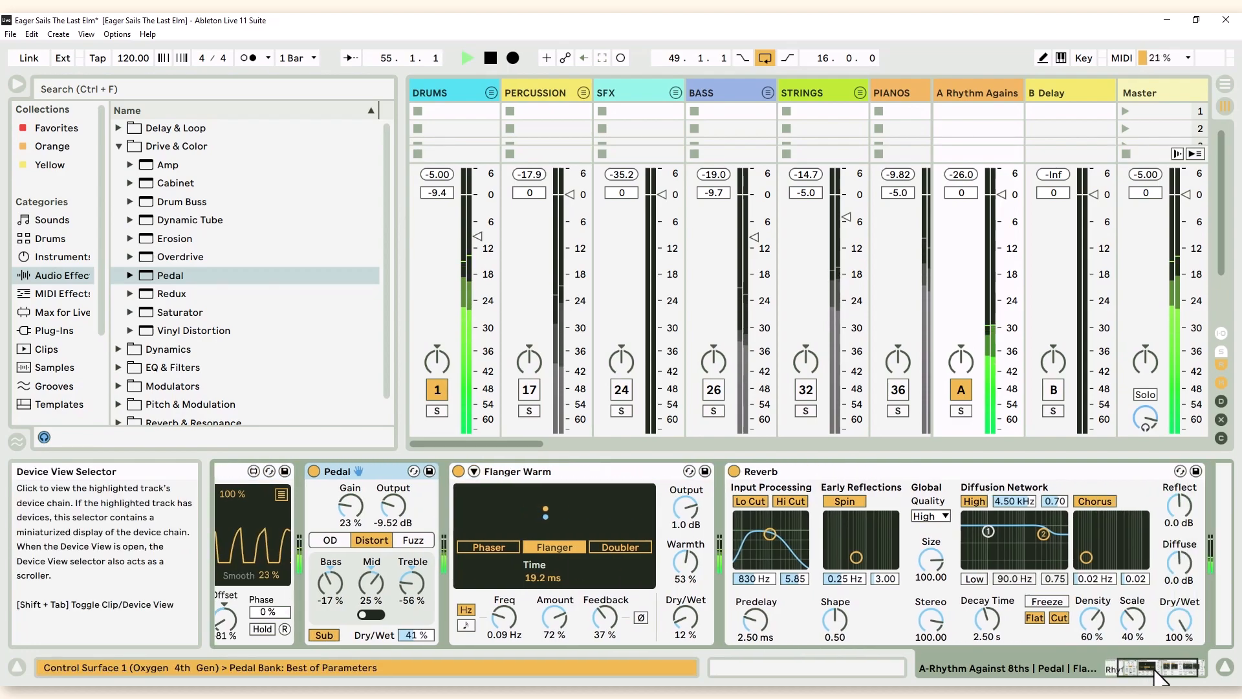
{"action": "left_click_drag", "start_coordinate": [553, 478], "coordinate": [1200, 482]}
{"action": "left_click_drag", "start_coordinate": [364, 474], "coordinate": [946, 498]}
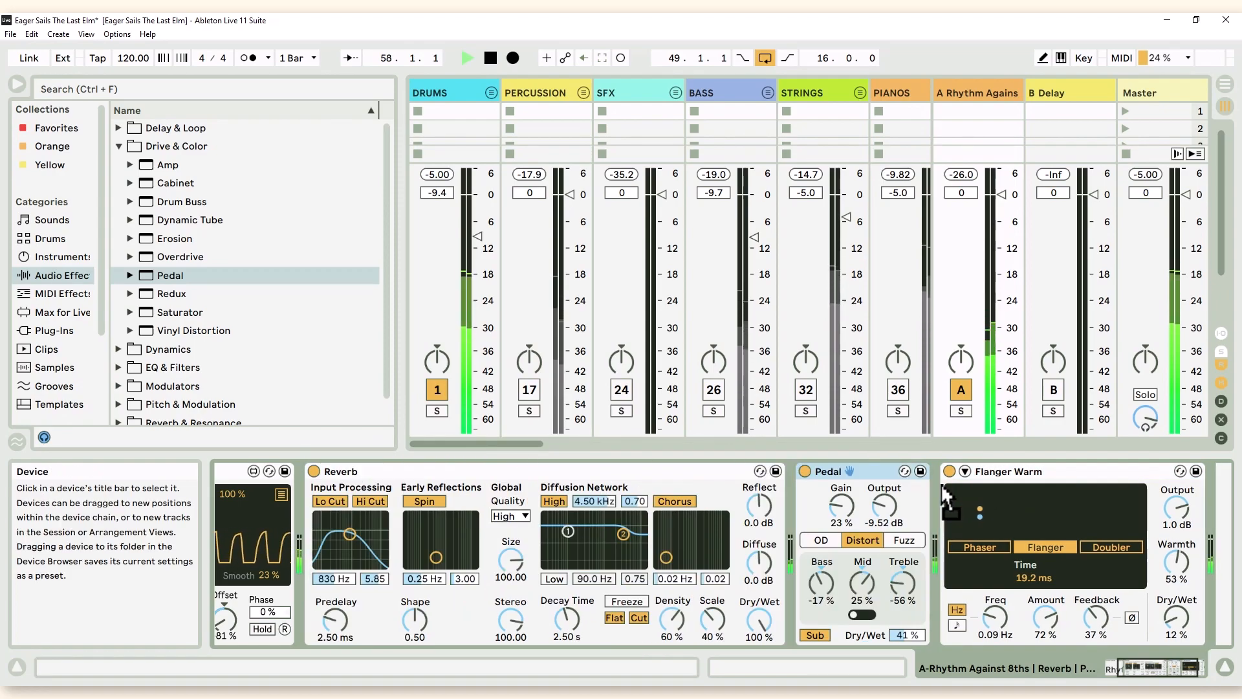
Set the Pedal's Treble to -21 %, Dry/Wet to 25 % and Gain to 16 %, and switch off its Sub boost
{"action": "left_click_drag", "start_coordinate": [902, 583], "coordinate": [903, 563]}
{"action": "left_click_drag", "start_coordinate": [902, 635], "coordinate": [902, 645]}
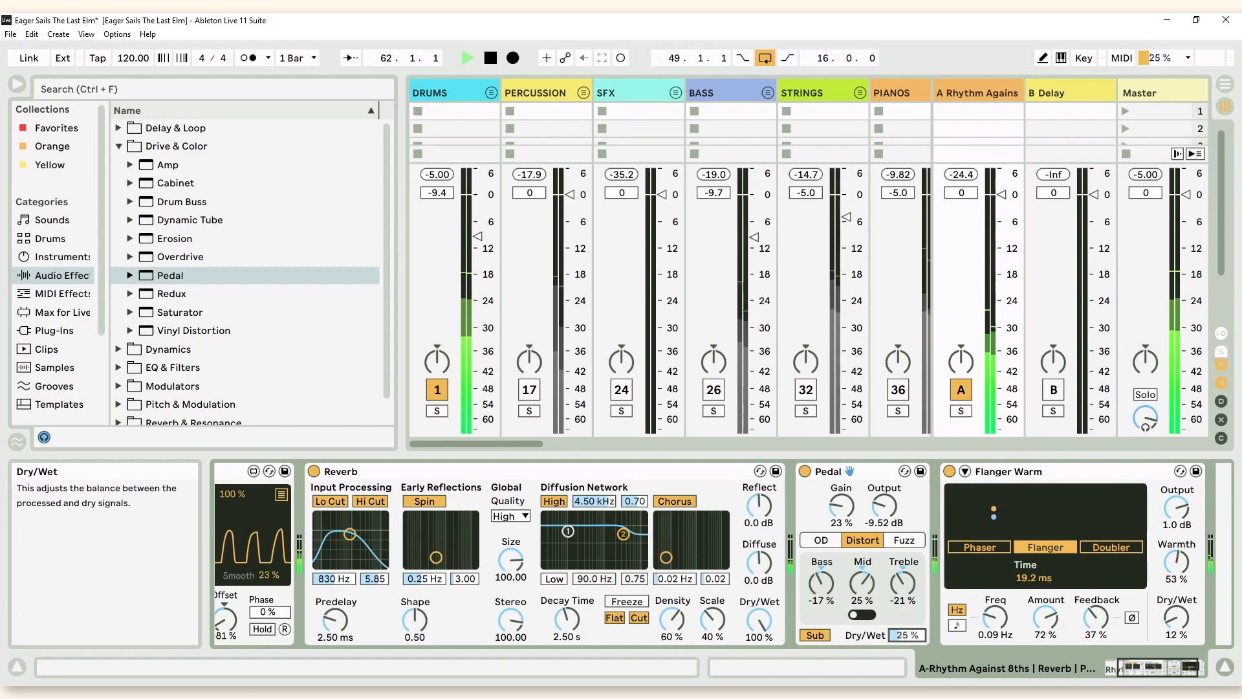
{"action": "left_click_drag", "start_coordinate": [841, 505], "coordinate": [841, 511]}
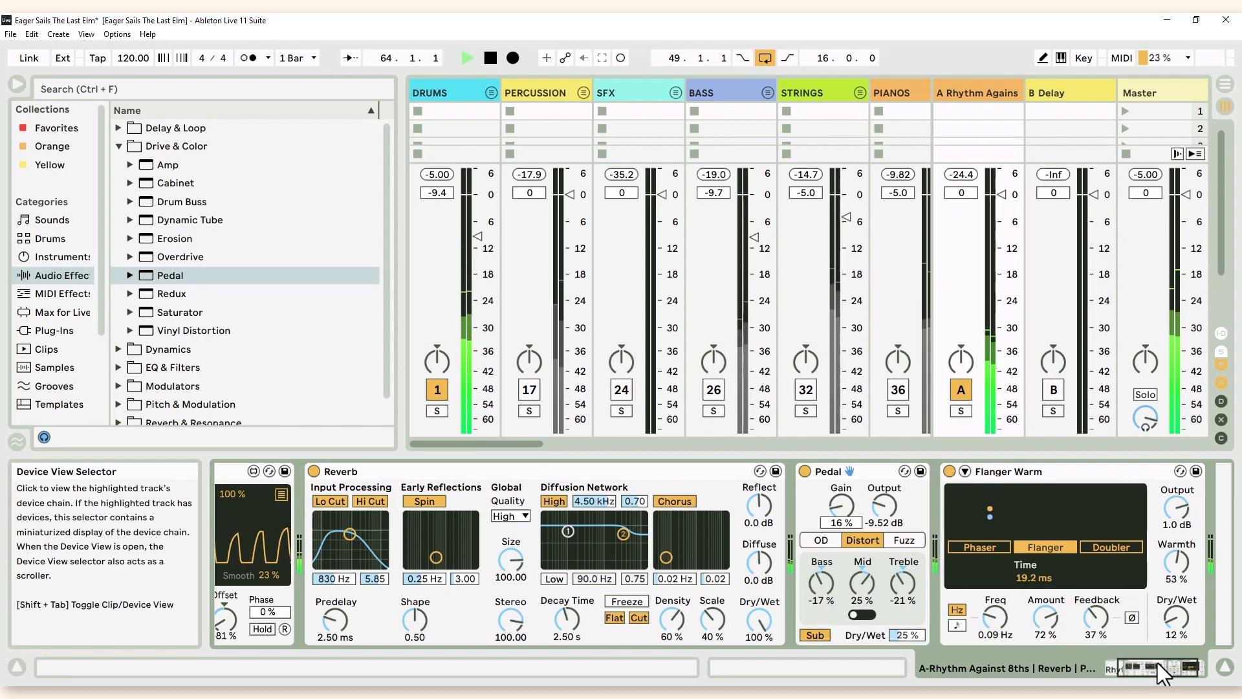
{"action": "left_click", "coordinate": [815, 635]}
Compare the drum reverb with Flanger Warm bypassed and active, and with the Pedal bypassed and active
{"action": "left_click_drag", "start_coordinate": [1177, 675], "coordinate": [1153, 678]}
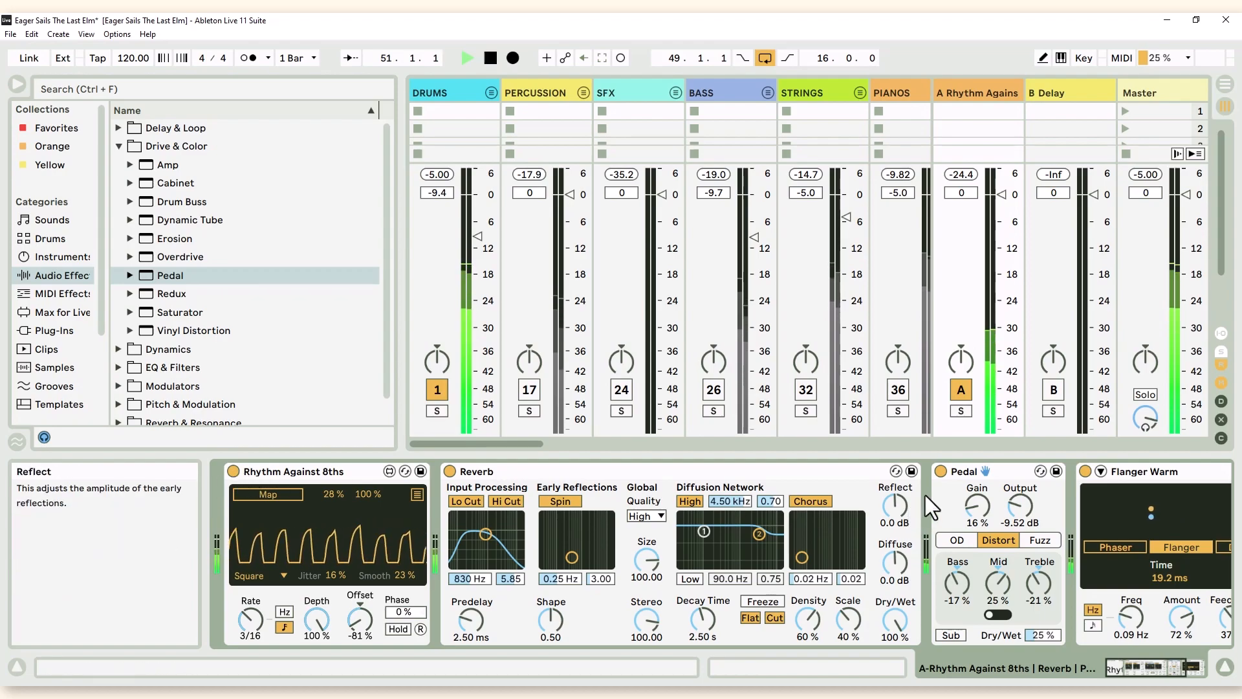
{"action": "left_click", "coordinate": [1085, 472]}
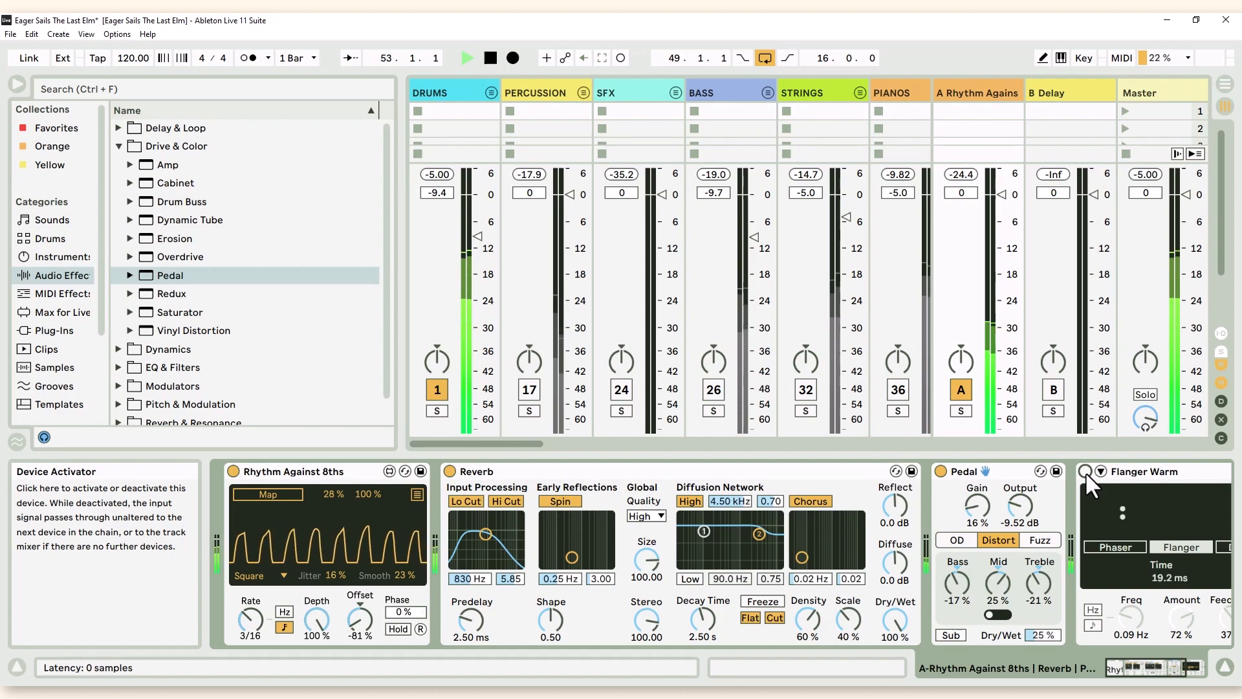
{"action": "left_click", "coordinate": [1085, 472]}
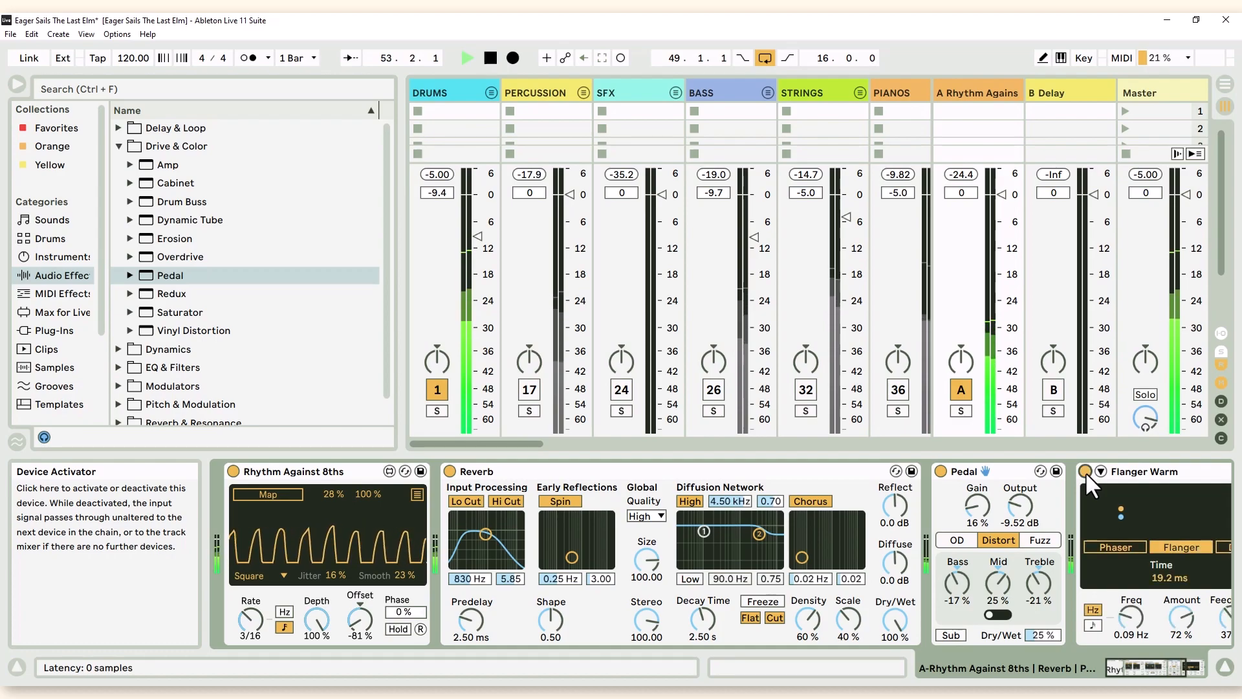
{"action": "left_click", "coordinate": [942, 471]}
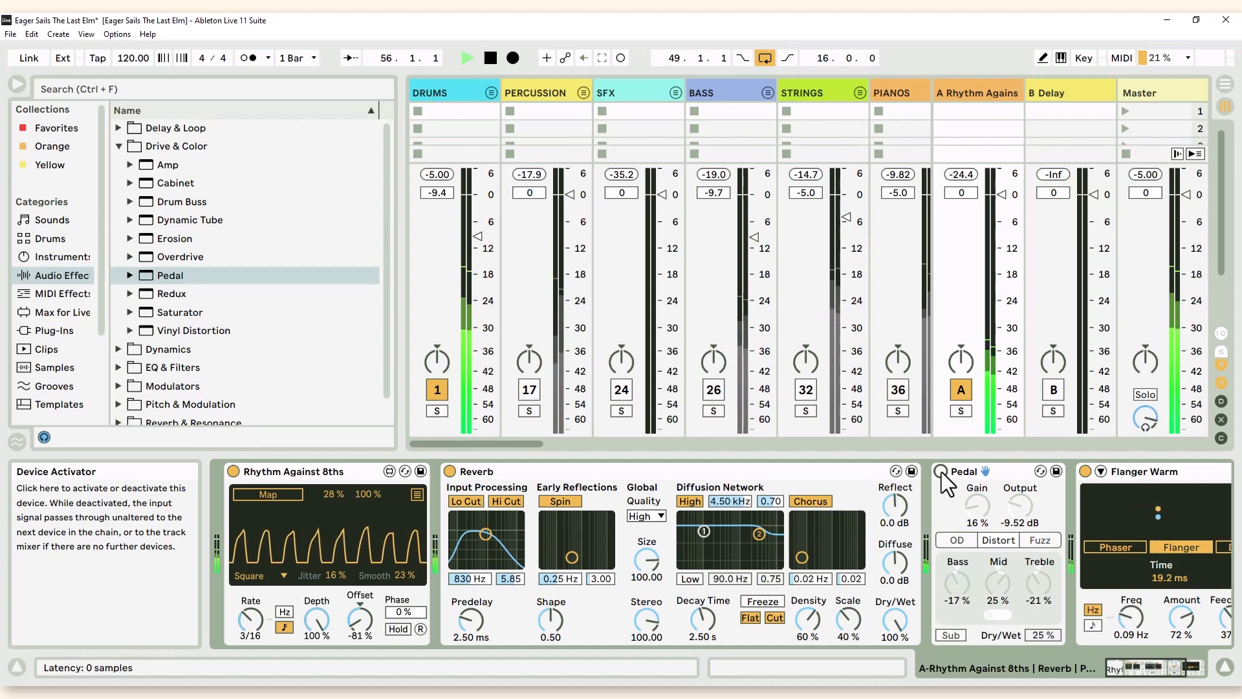
{"action": "left_click", "coordinate": [941, 472]}
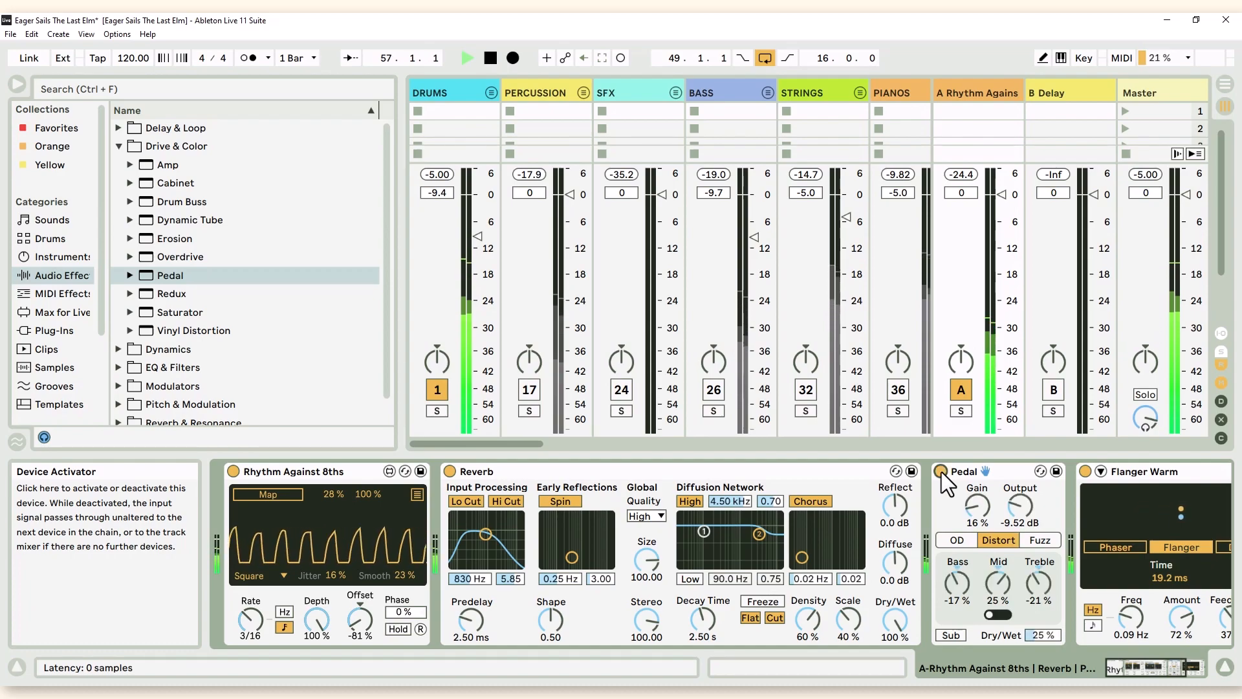